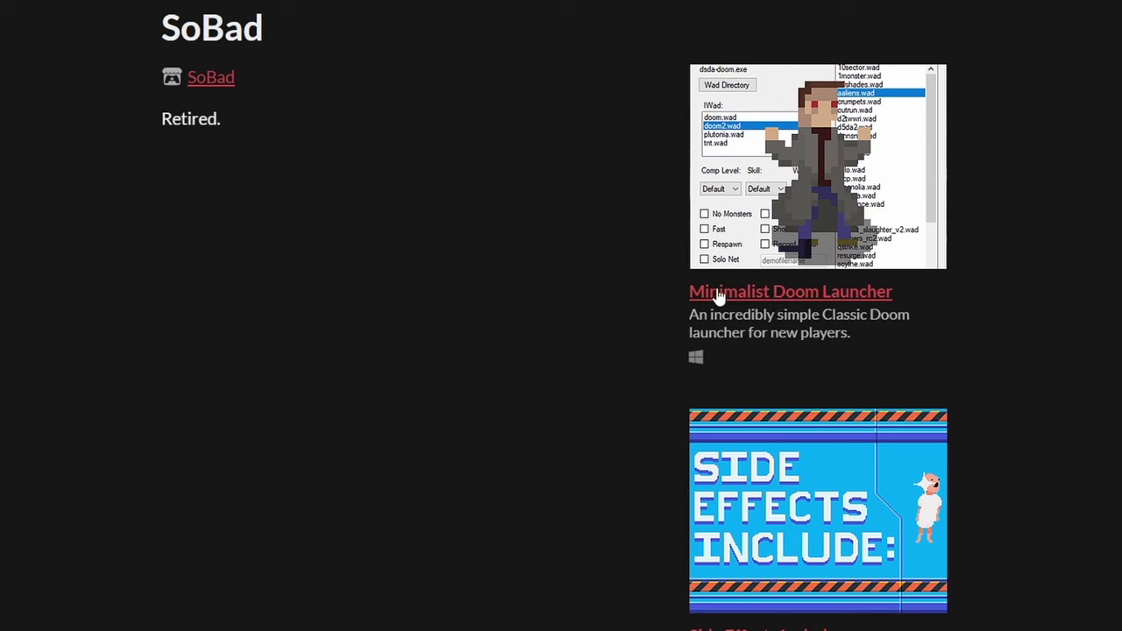
Open the Minimalist Doom Launcher page on itch.io and download _sobad_doom_launcher_v1.0.zip.
{"action": "left_click", "coordinate": [813, 294]}
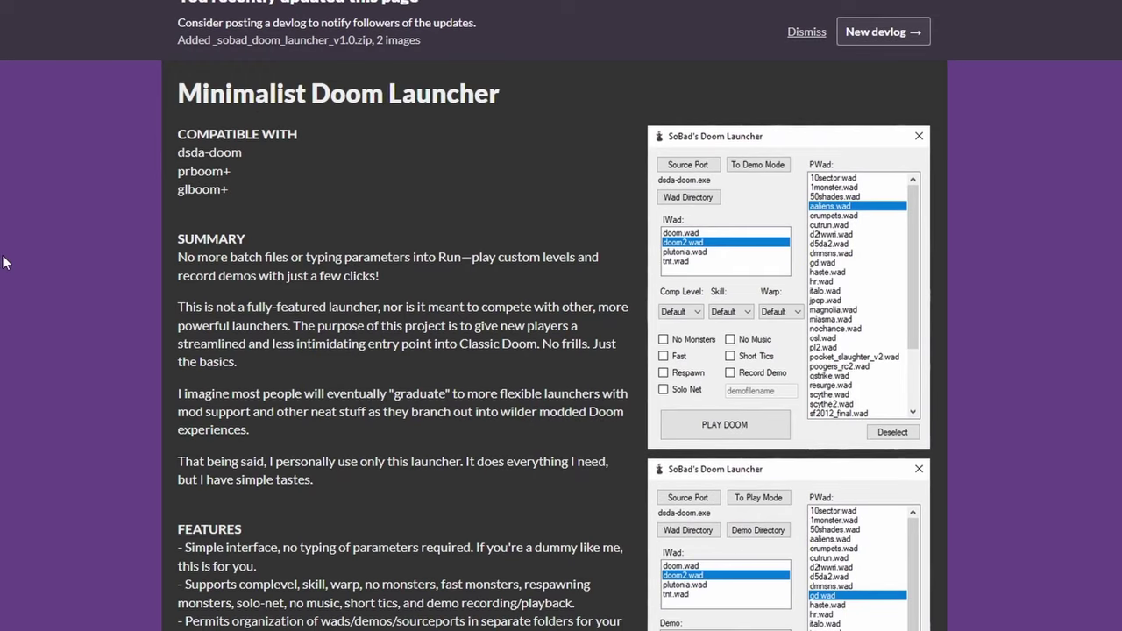
{"action": "scroll", "coordinate": [169, 335], "scroll_direction": "down", "scroll_amount": 3}
{"action": "scroll", "coordinate": [165, 327], "scroll_direction": "down", "scroll_amount": 1}
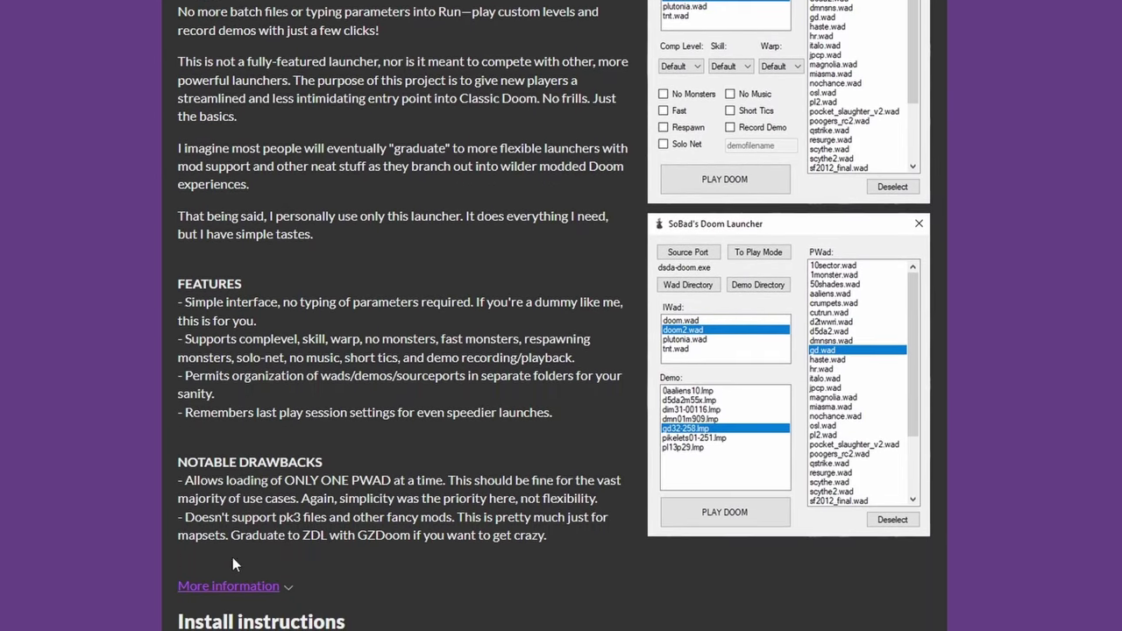
{"action": "scroll", "coordinate": [305, 373], "scroll_direction": "up", "scroll_amount": 1}
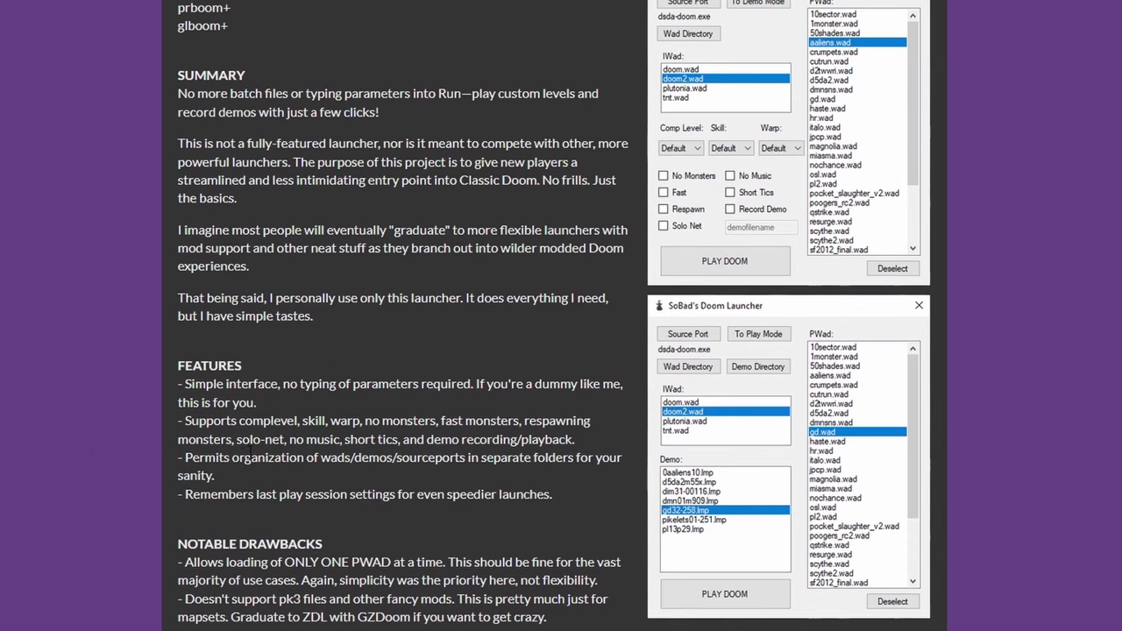
{"action": "scroll", "coordinate": [119, 395], "scroll_direction": "up", "scroll_amount": 1}
{"action": "scroll", "coordinate": [123, 386], "scroll_direction": "up", "scroll_amount": 1}
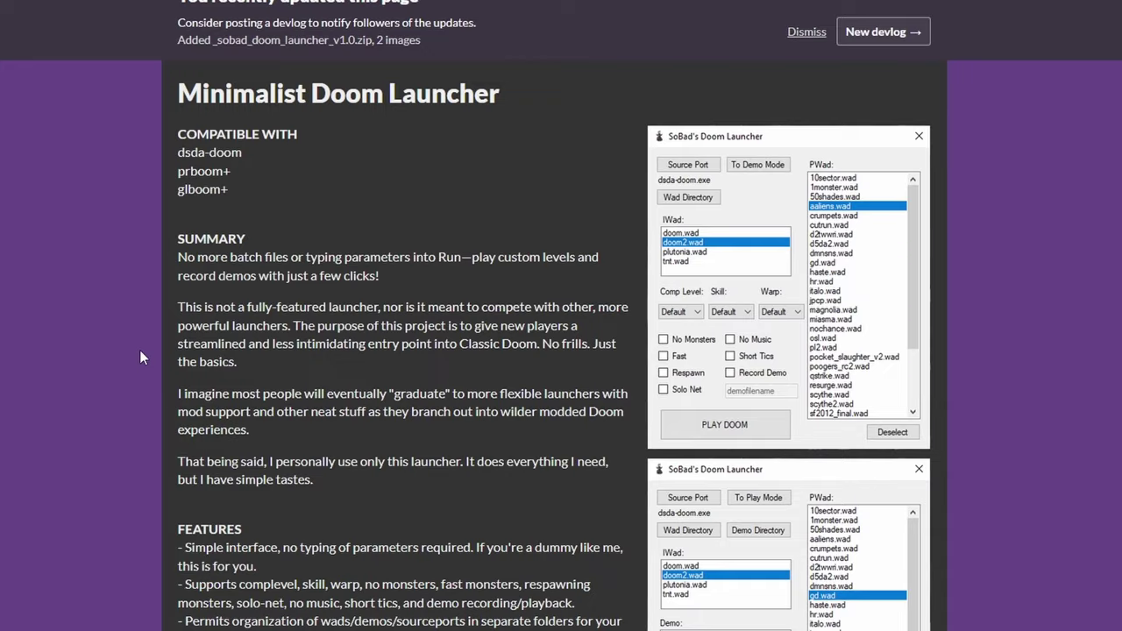
{"action": "scroll", "coordinate": [140, 358], "scroll_direction": "down", "scroll_amount": 5}
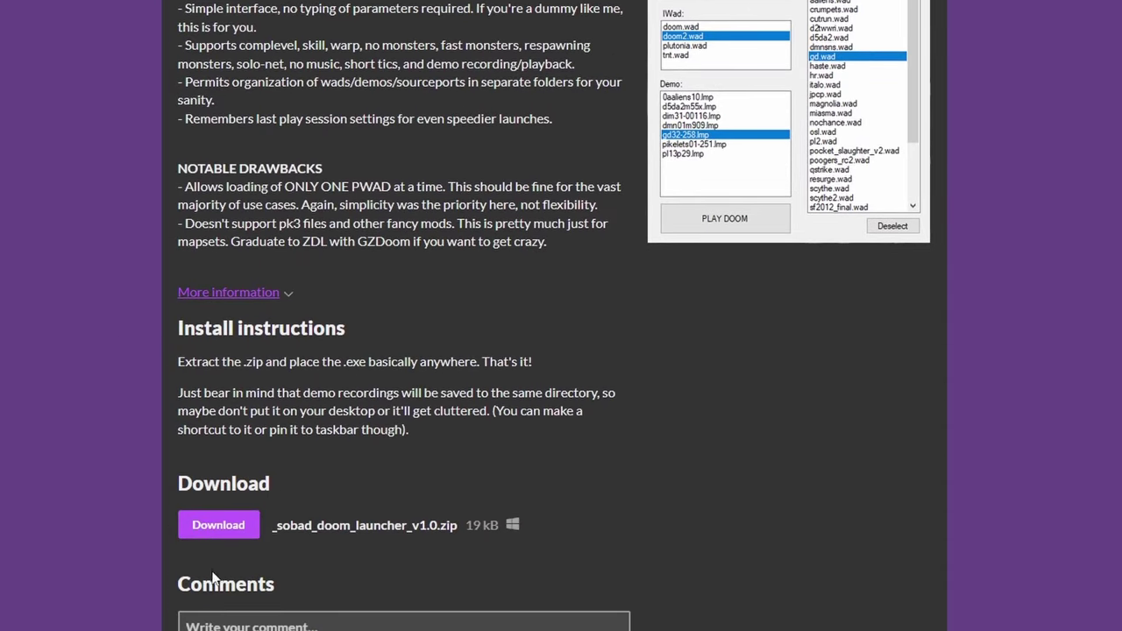
{"action": "left_click", "coordinate": [211, 528]}
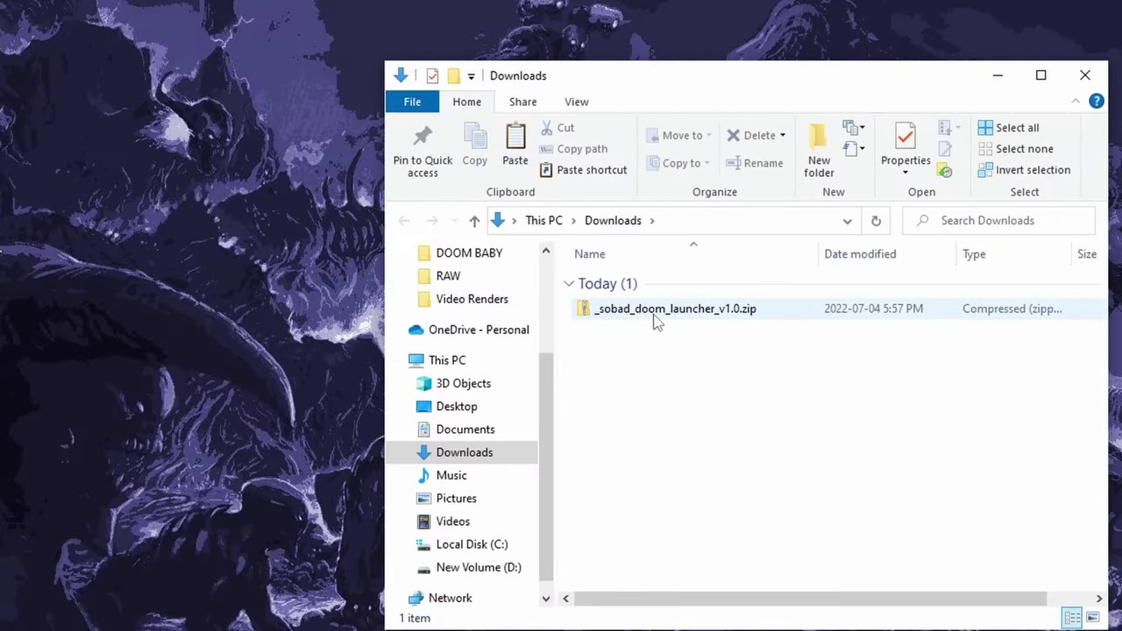
Extract the downloaded launcher zip into the Downloads folder.
{"action": "left_click", "coordinate": [656, 319]}
{"action": "right_click", "coordinate": [656, 319]}
{"action": "left_click", "coordinate": [715, 377]}
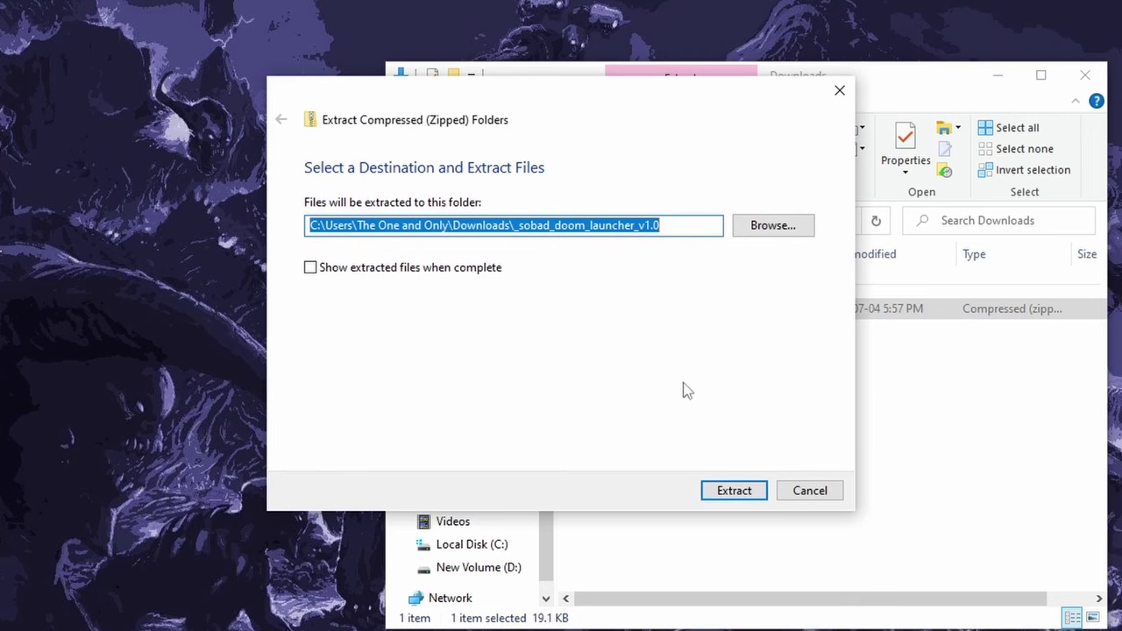
{"action": "left_click", "coordinate": [735, 491]}
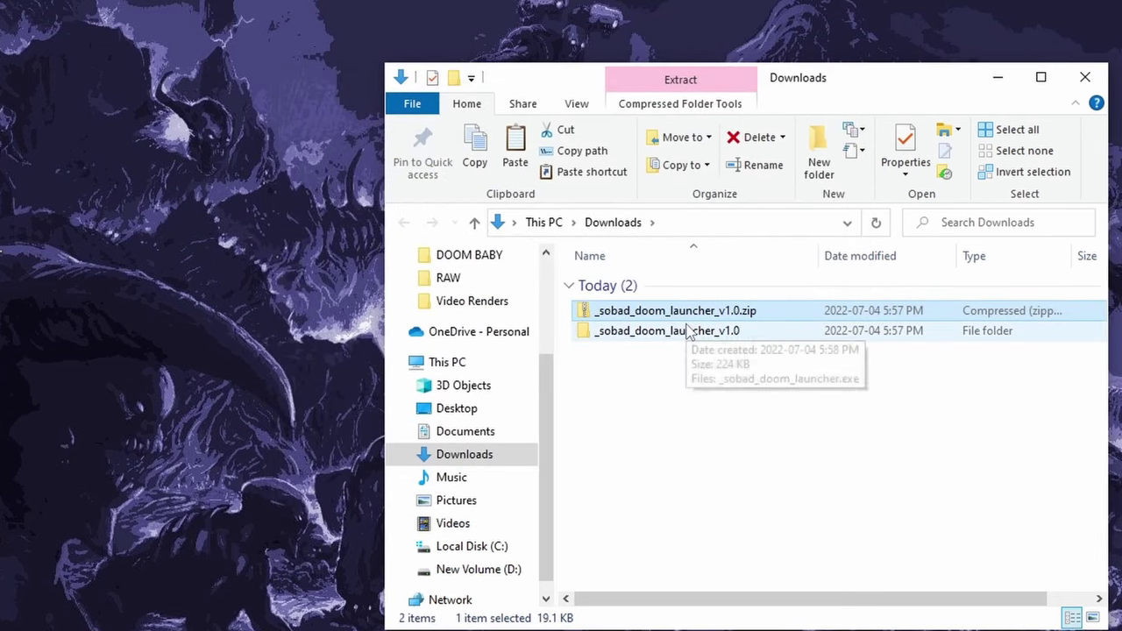
Move _sobad_doom_launcher.exe from the extracted folder onto the desktop and close the window.
{"action": "double_click", "coordinate": [649, 327]}
{"action": "left_click_drag", "start_coordinate": [876, 83], "coordinate": [200, 56]}
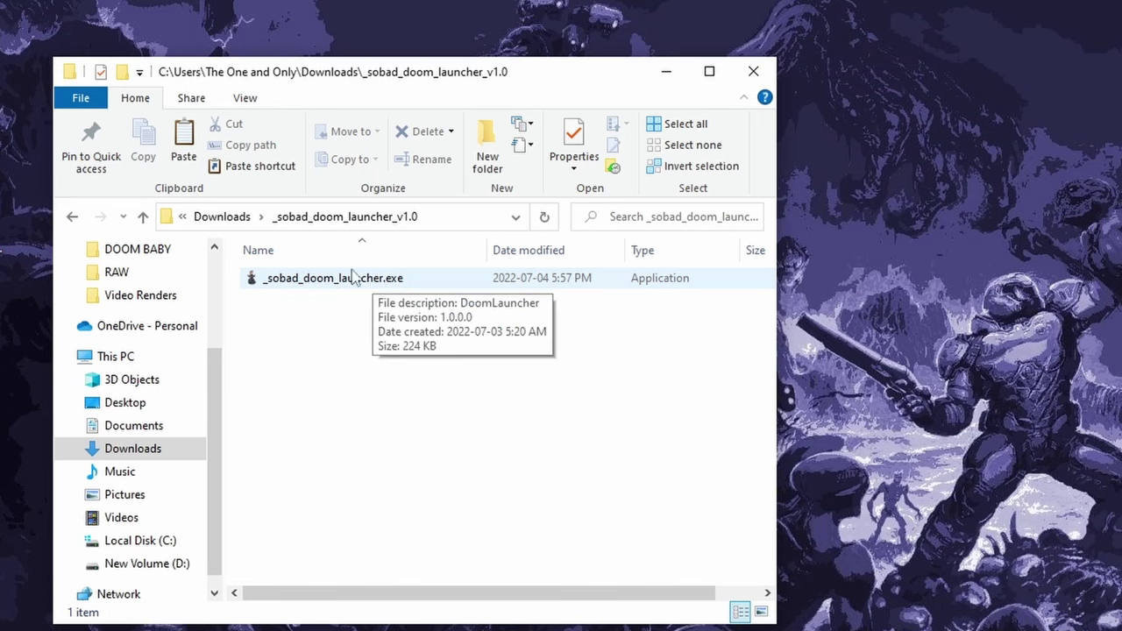
{"action": "left_click_drag", "start_coordinate": [518, 79], "coordinate": [525, 7]}
{"action": "left_click_drag", "start_coordinate": [353, 217], "coordinate": [553, 328]}
{"action": "left_click", "coordinate": [757, 2]}
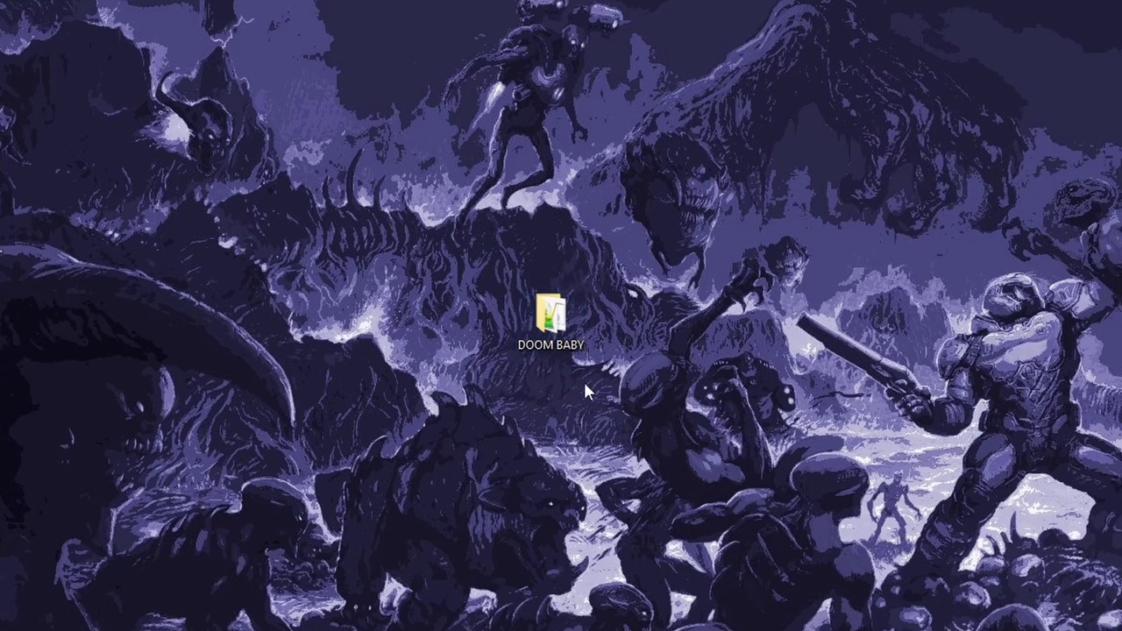
Run _sobad_doom_launcher.exe from DOOM BABY, allowing the unrecognized app.
{"action": "double_click", "coordinate": [551, 316]}
{"action": "double_click", "coordinate": [391, 265]}
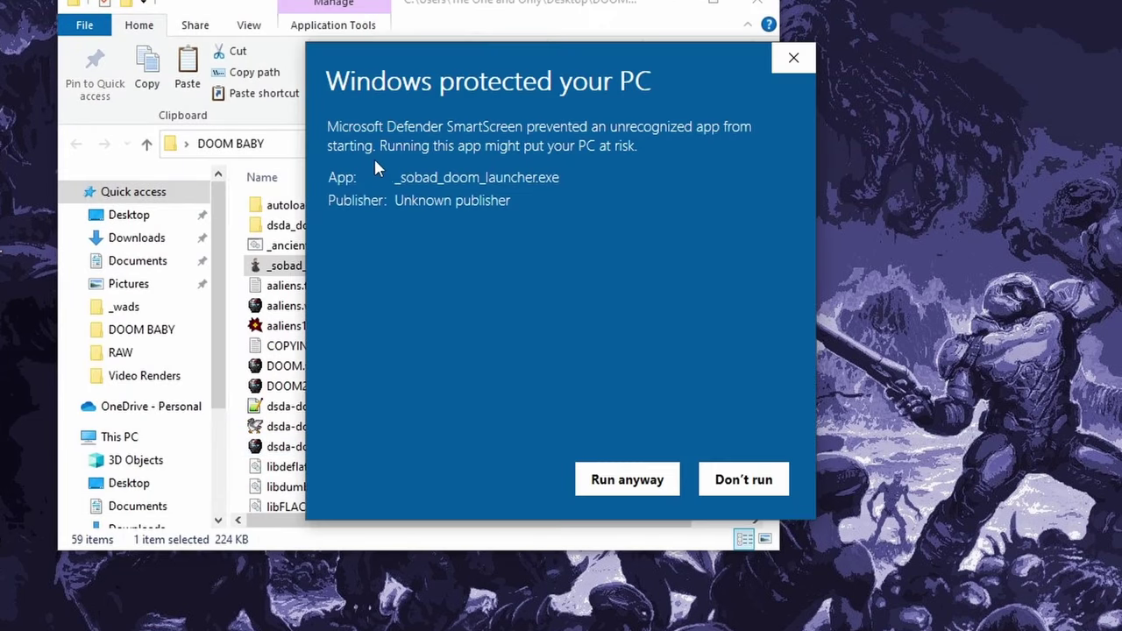
{"action": "left_click", "coordinate": [638, 481]}
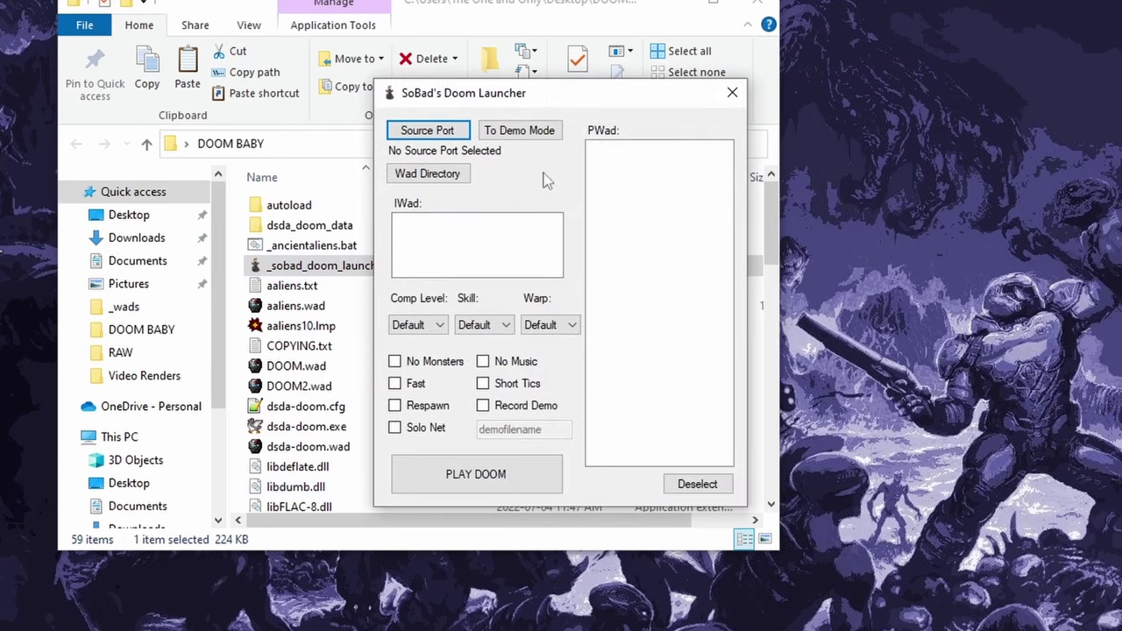
Set DOOM BABY as the launcher's wad directory.
{"action": "left_click", "coordinate": [441, 178]}
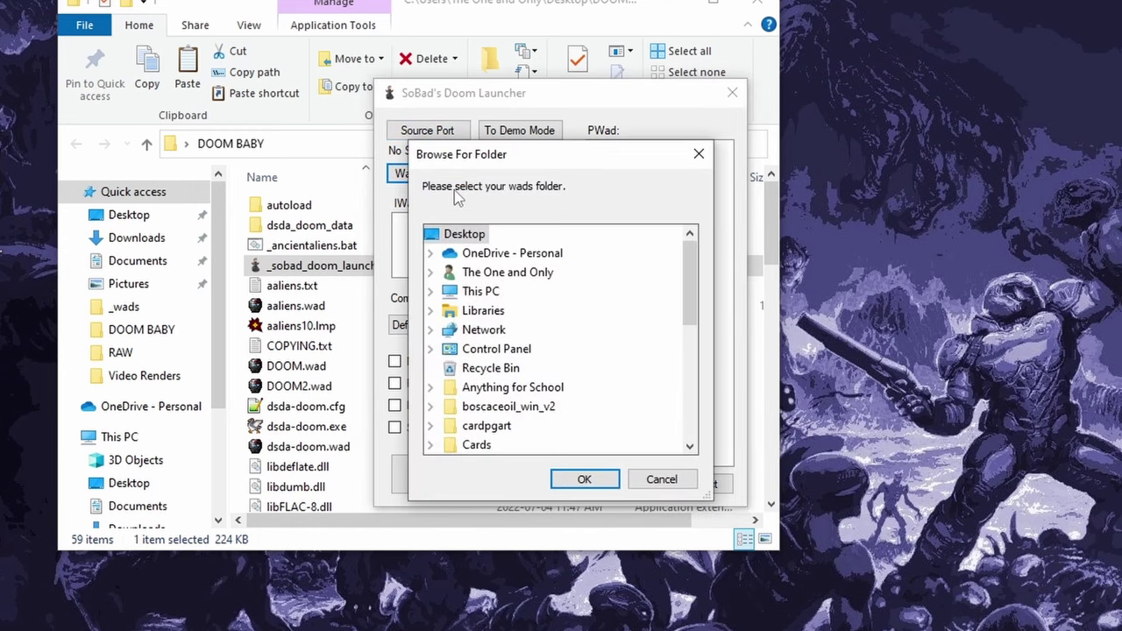
{"action": "scroll", "coordinate": [478, 320], "scroll_direction": "down", "scroll_amount": 3}
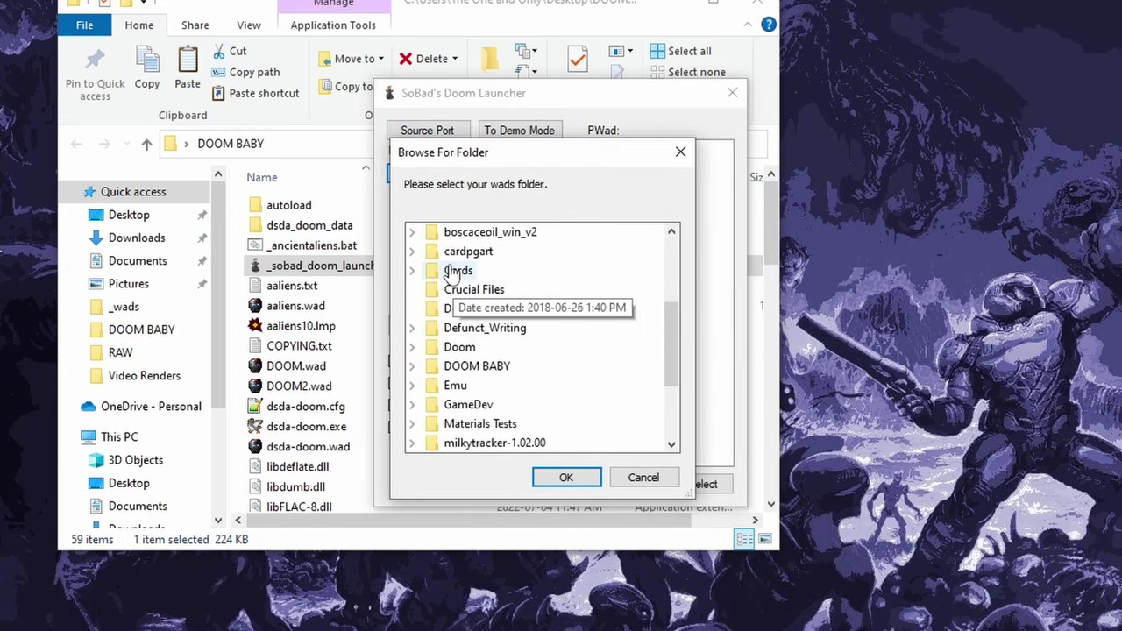
{"action": "double_click", "coordinate": [474, 367]}
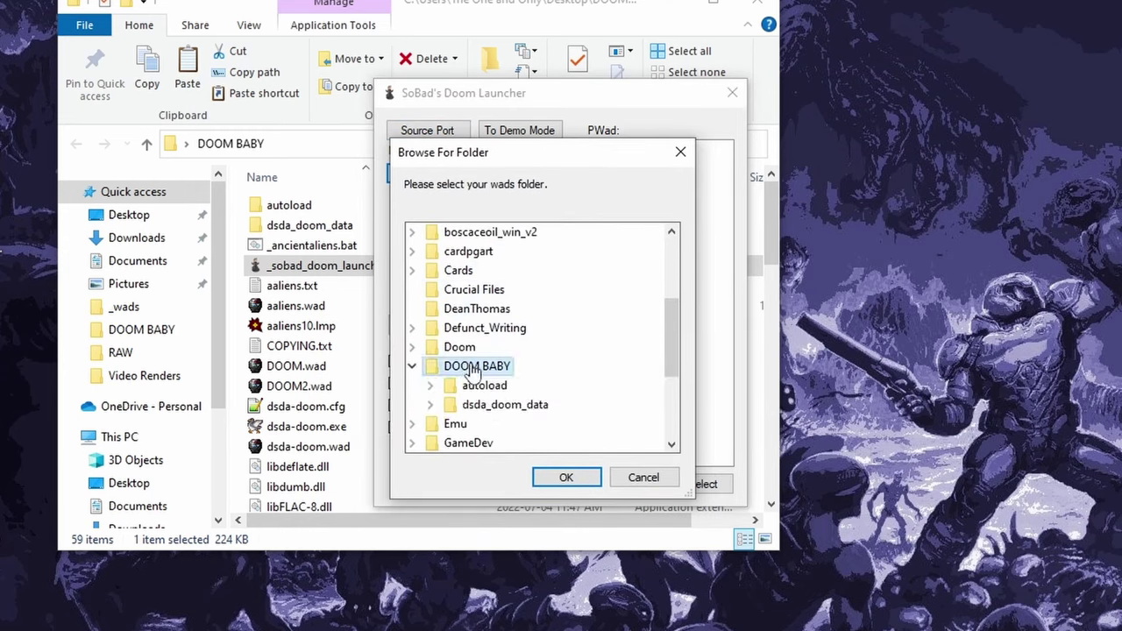
{"action": "scroll", "coordinate": [474, 351], "scroll_direction": "down", "scroll_amount": 1}
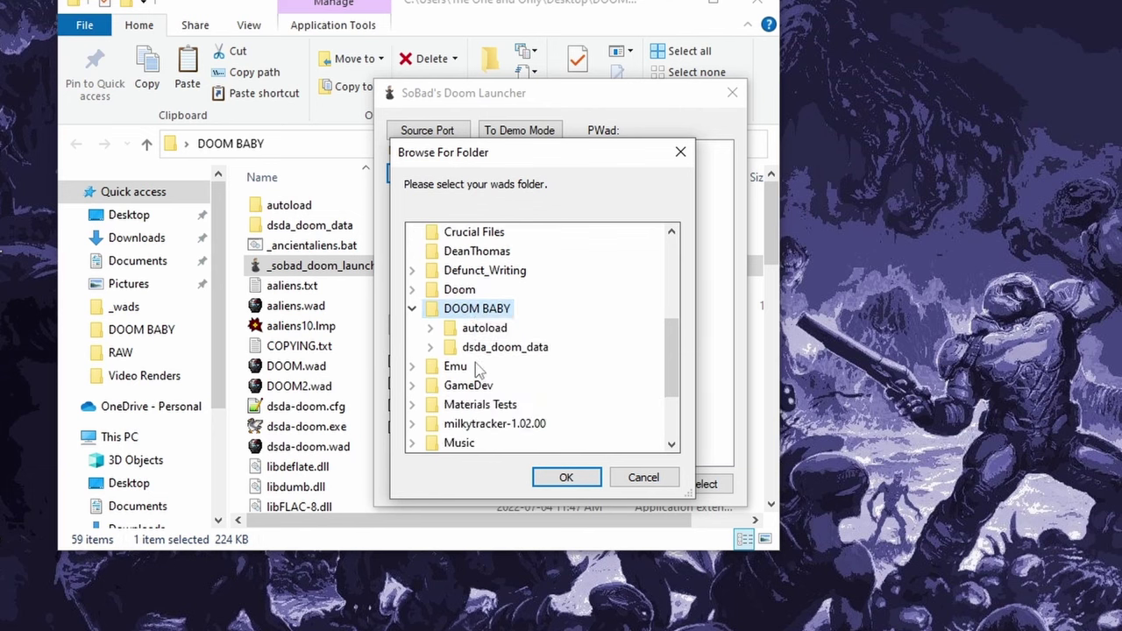
{"action": "left_click", "coordinate": [566, 477]}
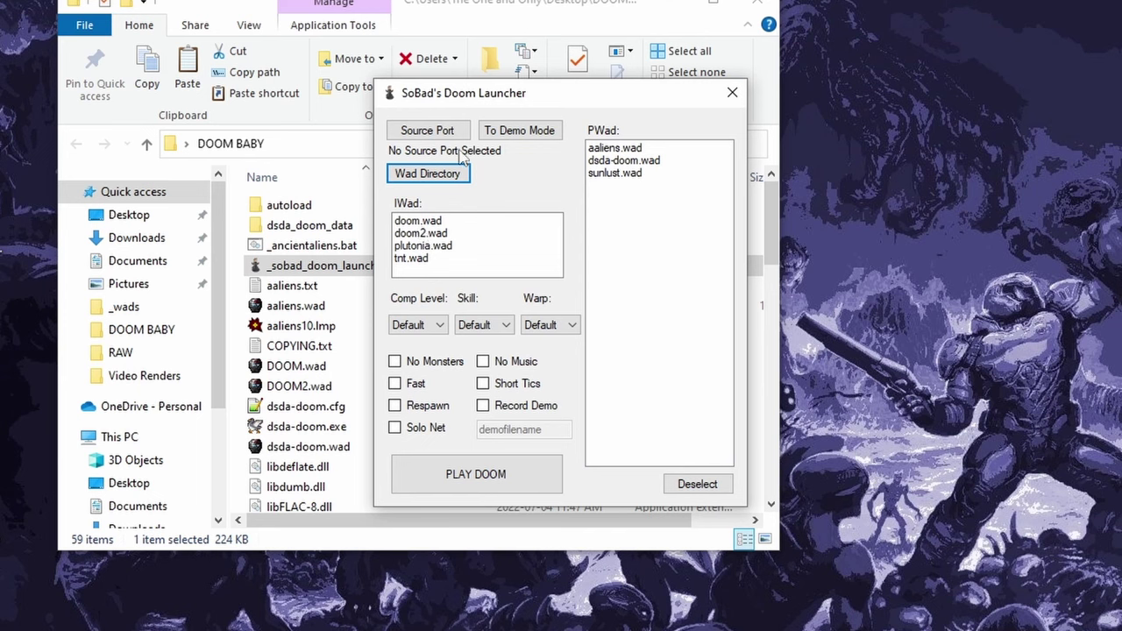
Set dsda-doom.exe as the launcher's source port.
{"action": "left_click", "coordinate": [425, 132]}
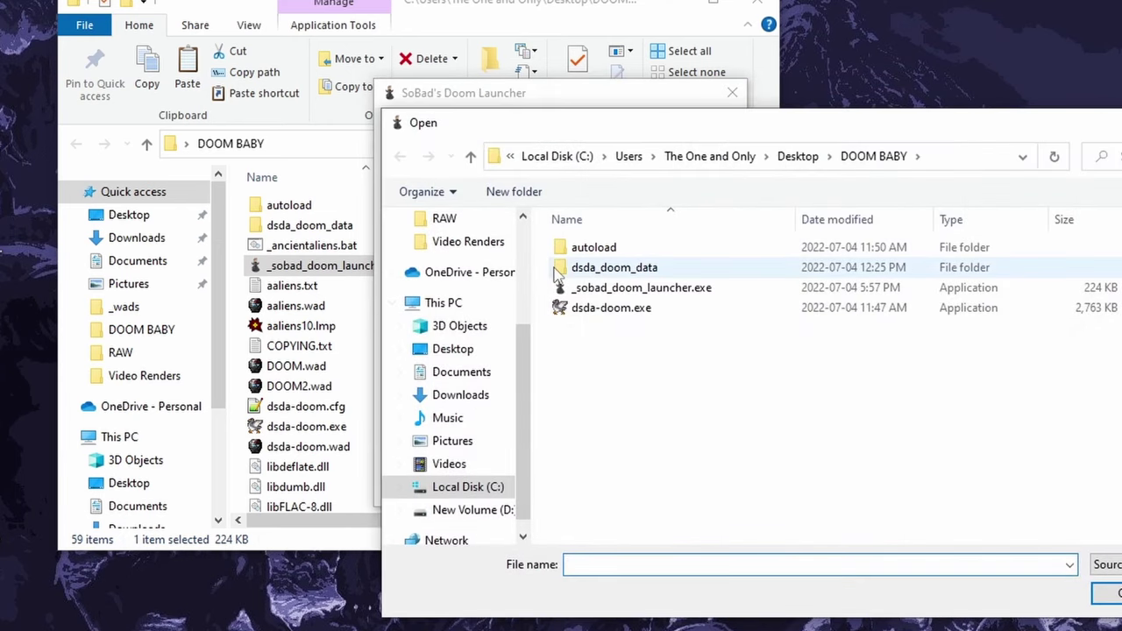
{"action": "left_click", "coordinate": [612, 308]}
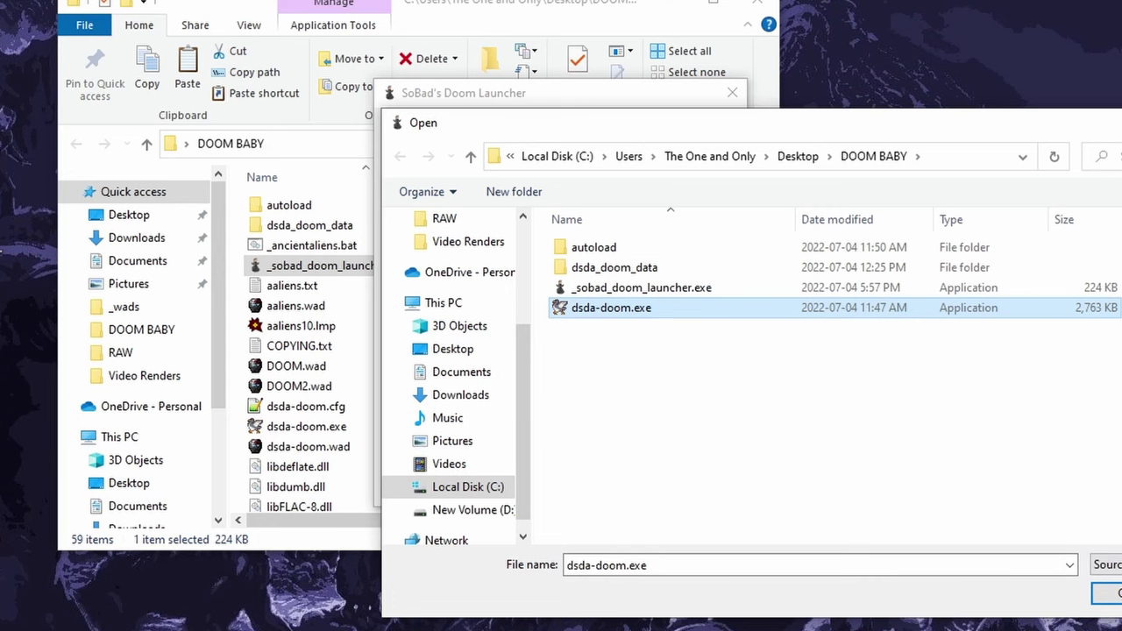
{"action": "left_click", "coordinate": [1107, 594]}
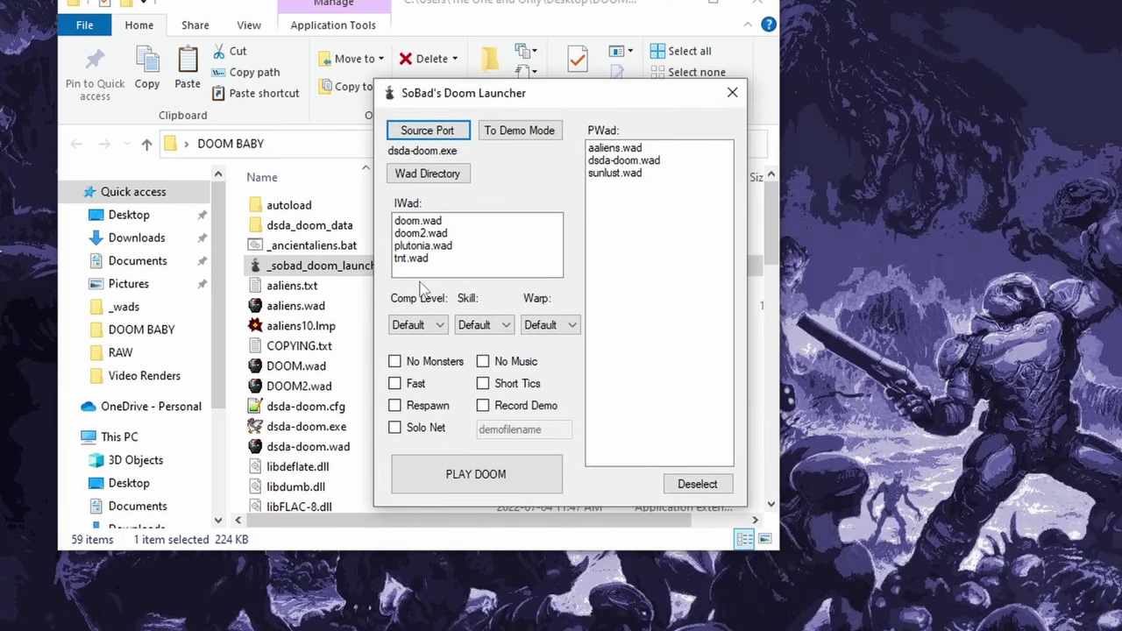
Launch Doom with doom2.wad as IWad, sunlust.wad as PWad, and Comp Level 9.
{"action": "left_click", "coordinate": [433, 234]}
{"action": "left_click", "coordinate": [610, 174]}
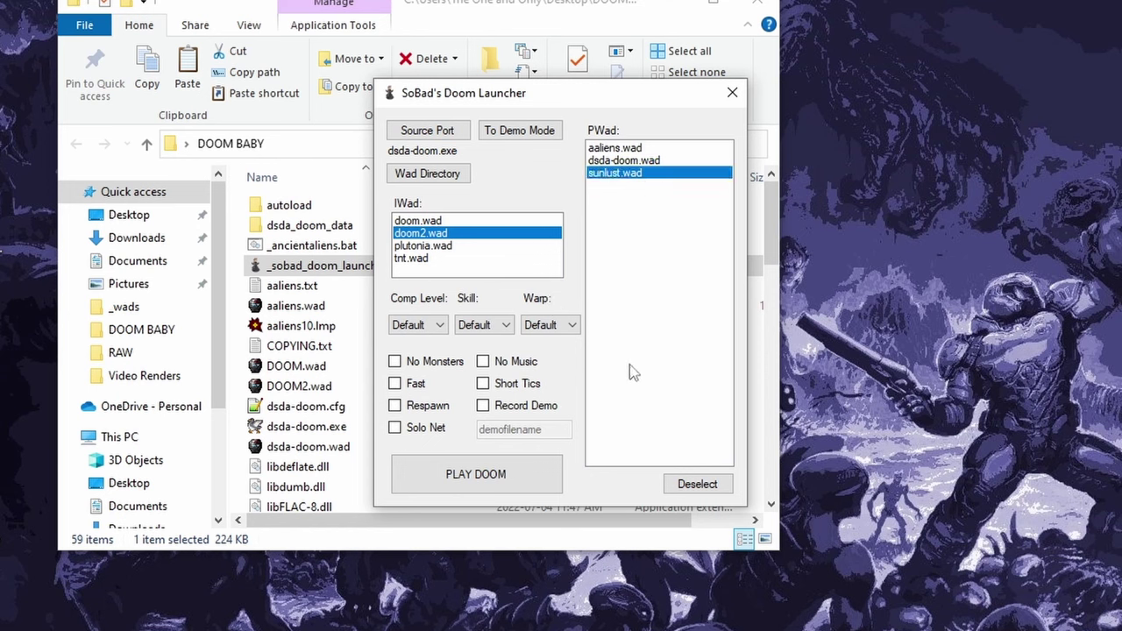
{"action": "left_click", "coordinate": [427, 330]}
{"action": "left_click", "coordinate": [407, 482]}
{"action": "left_click", "coordinate": [482, 478]}
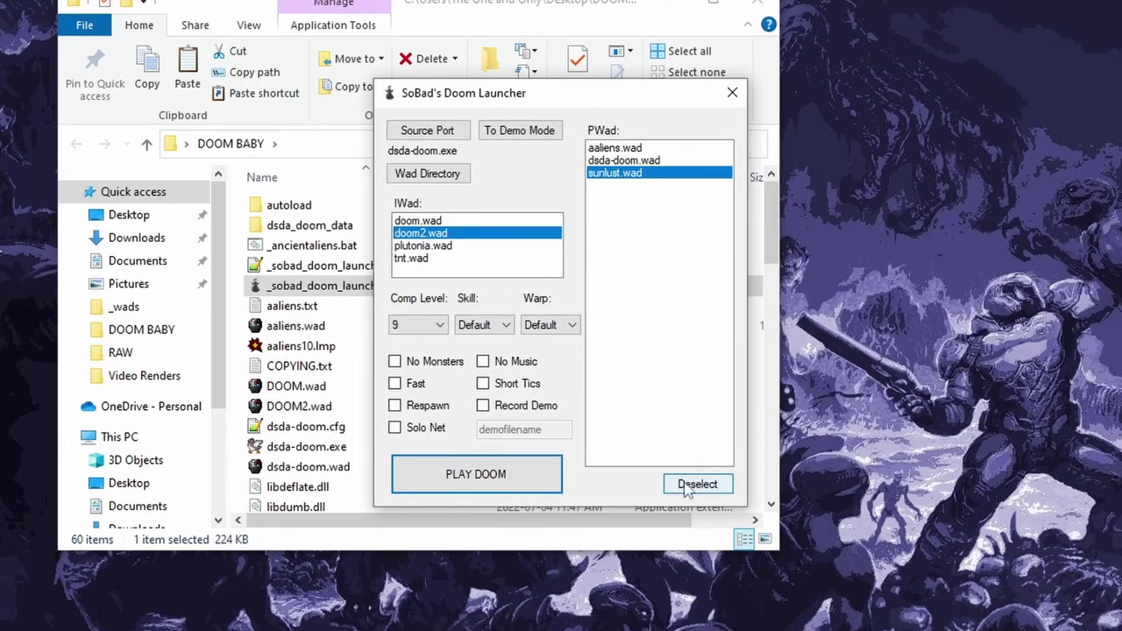
Deselect sunlust.wad so no PWad is chosen.
{"action": "left_click", "coordinate": [693, 483]}
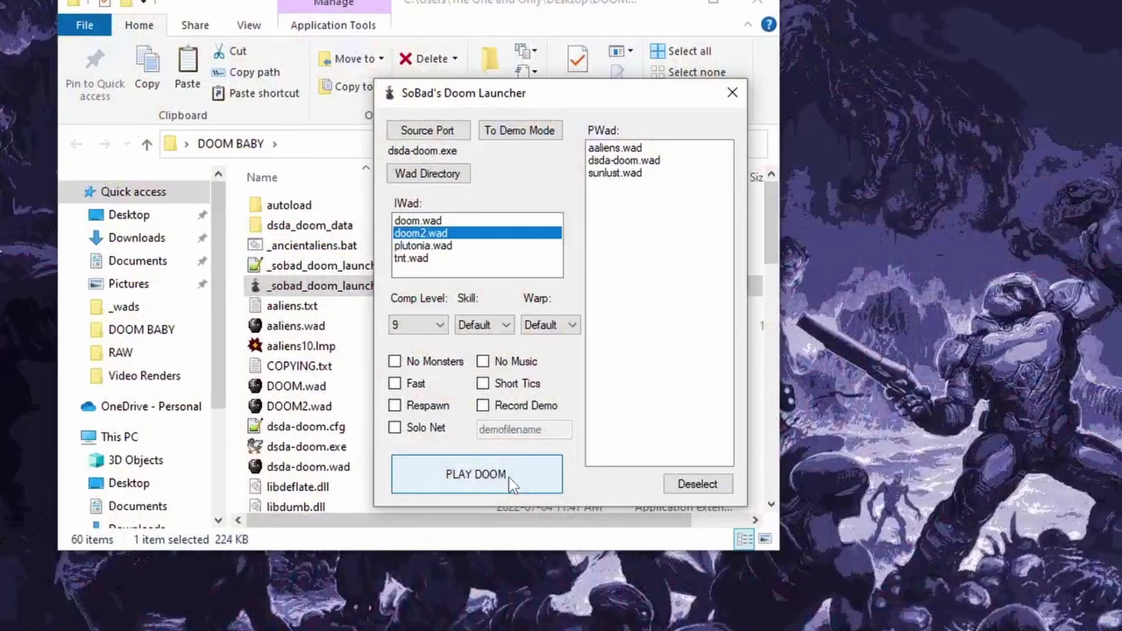
Try the Fast, Respawn and Solo Net gameplay options, turning Solo Net back off.
{"action": "left_click", "coordinate": [405, 383]}
{"action": "left_click", "coordinate": [396, 406]}
{"action": "left_click", "coordinate": [396, 431]}
{"action": "left_click", "coordinate": [396, 431]}
Untick Short Tics, reselect sunlust.wad, and enable demo recording named sunlustdemo.
{"action": "left_click", "coordinate": [497, 386]}
{"action": "left_click", "coordinate": [612, 175]}
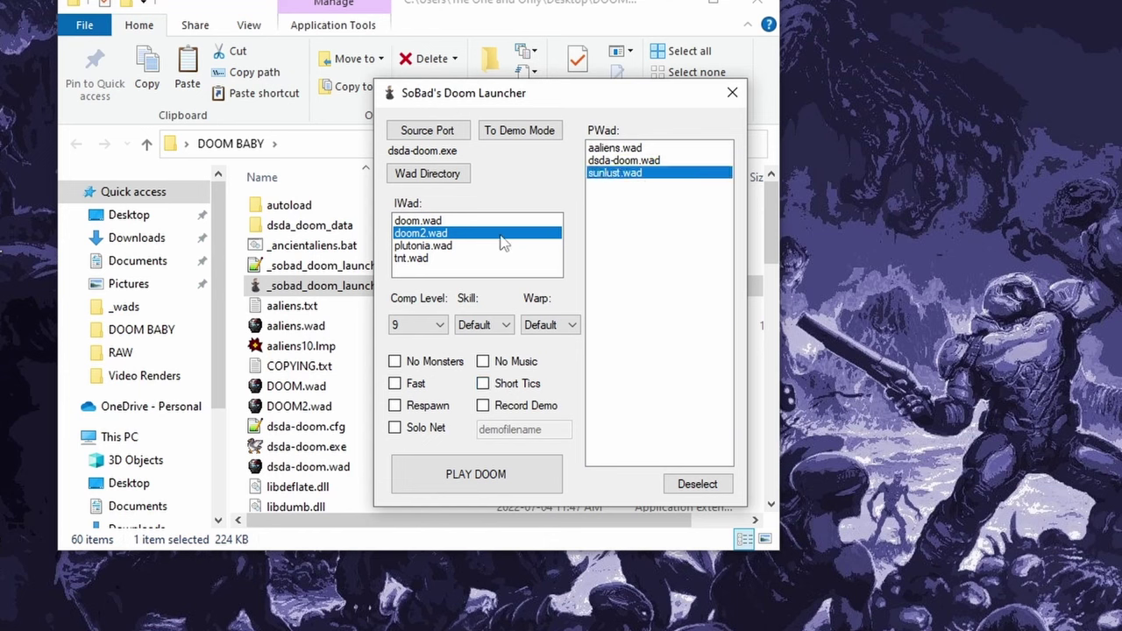
{"action": "left_click", "coordinate": [483, 405]}
{"action": "double_click", "coordinate": [539, 428]}
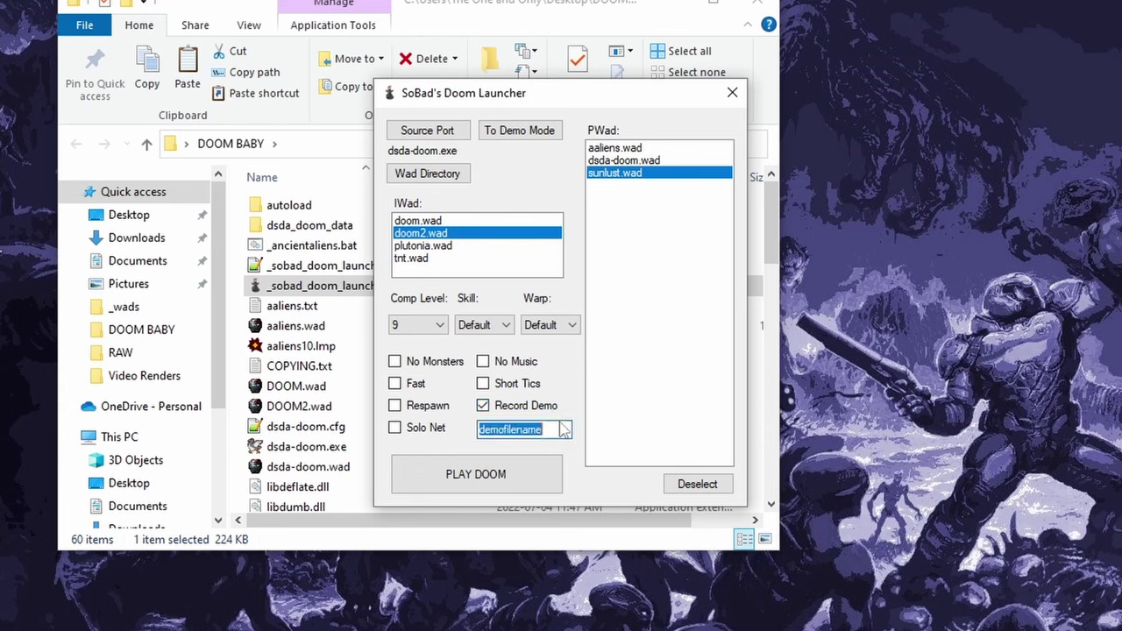
{"action": "type", "text": "sunlustdemo"}
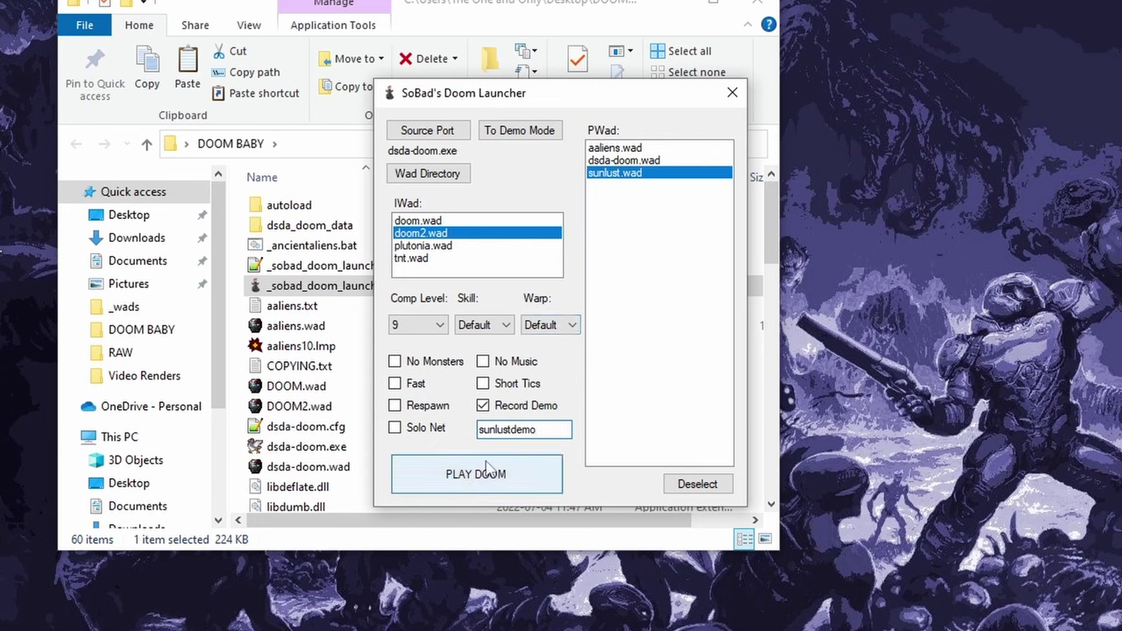
Set skill to UV and warp to MAP05.
{"action": "left_click", "coordinate": [485, 326]}
{"action": "left_click", "coordinate": [485, 394]}
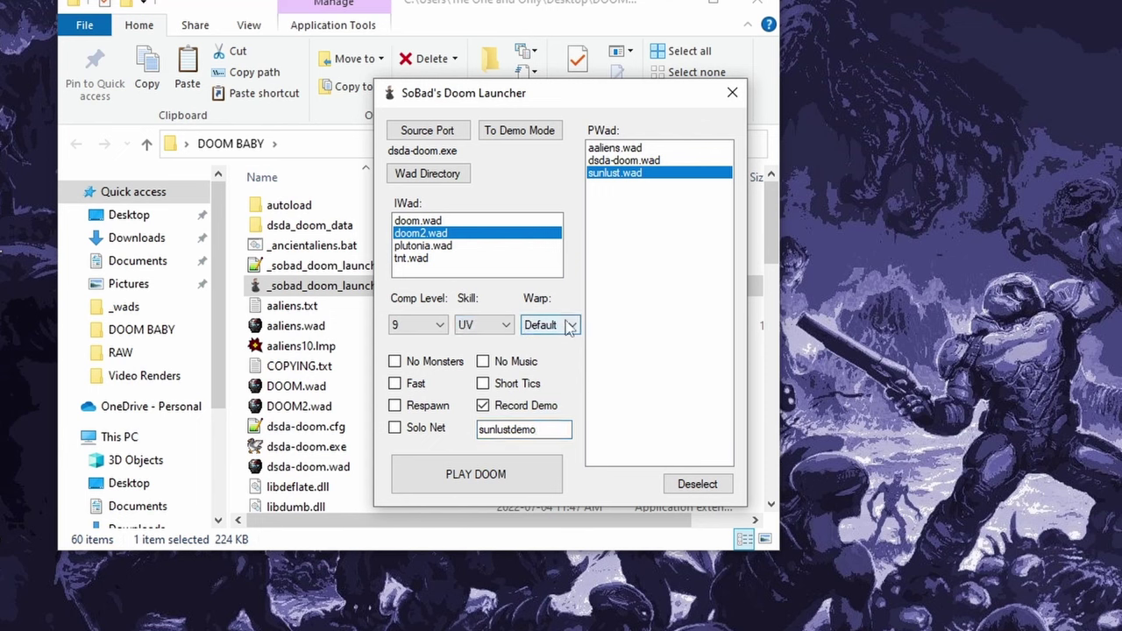
{"action": "left_click", "coordinate": [569, 325]}
{"action": "left_click", "coordinate": [543, 405]}
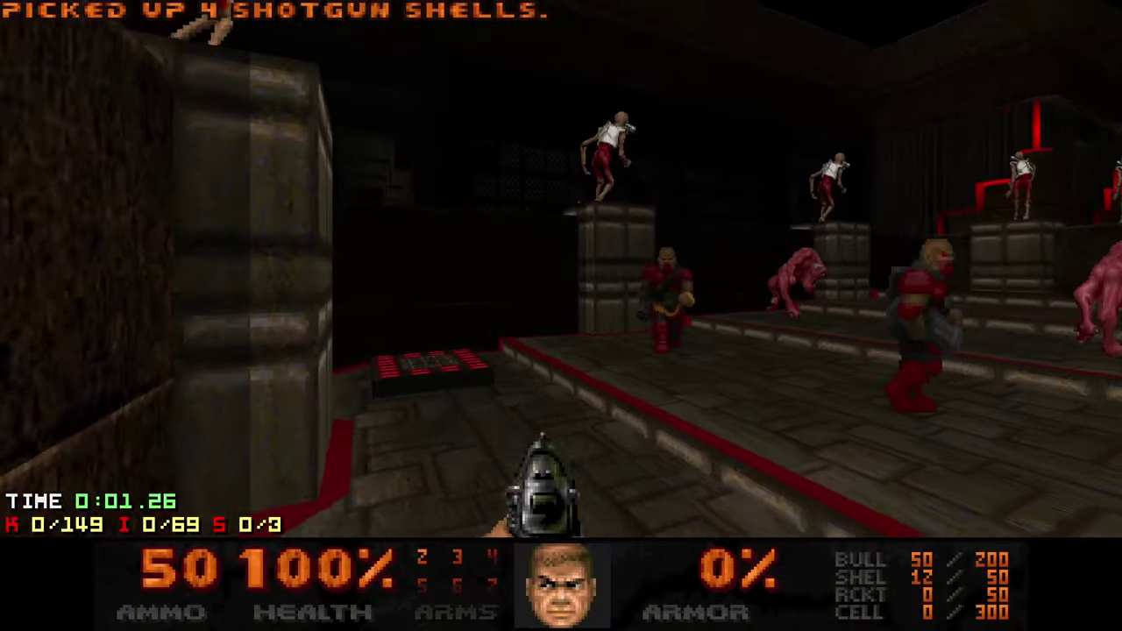
Play briefly to grab the shells and shotgun, then choose Quit Game from the menu.
{"action": "key", "text": "w"}
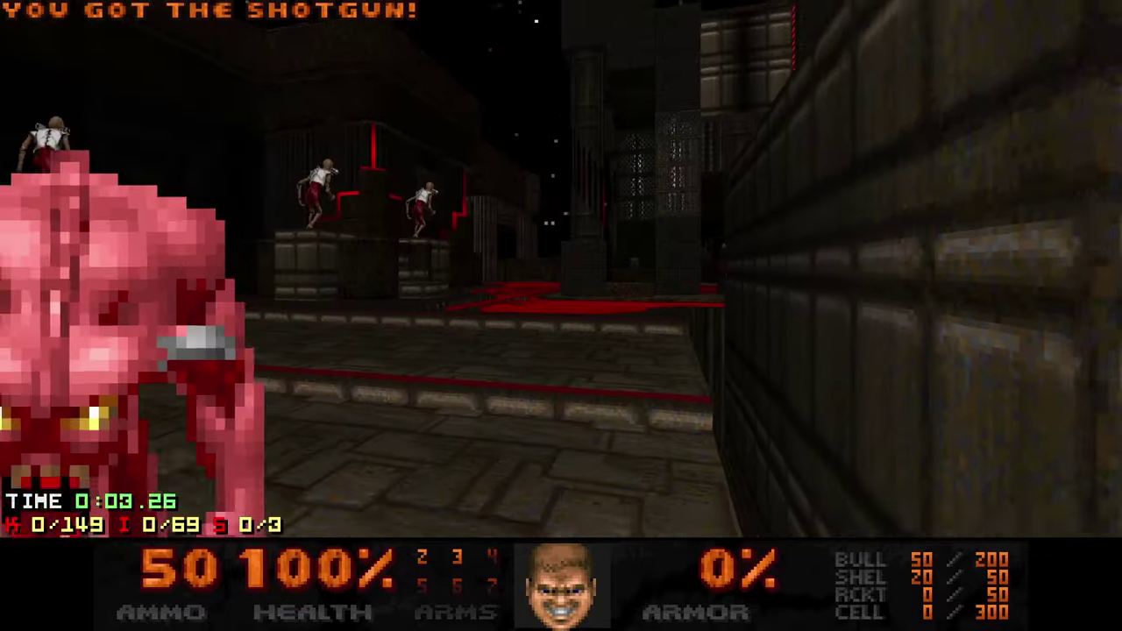
{"action": "key", "text": "w"}
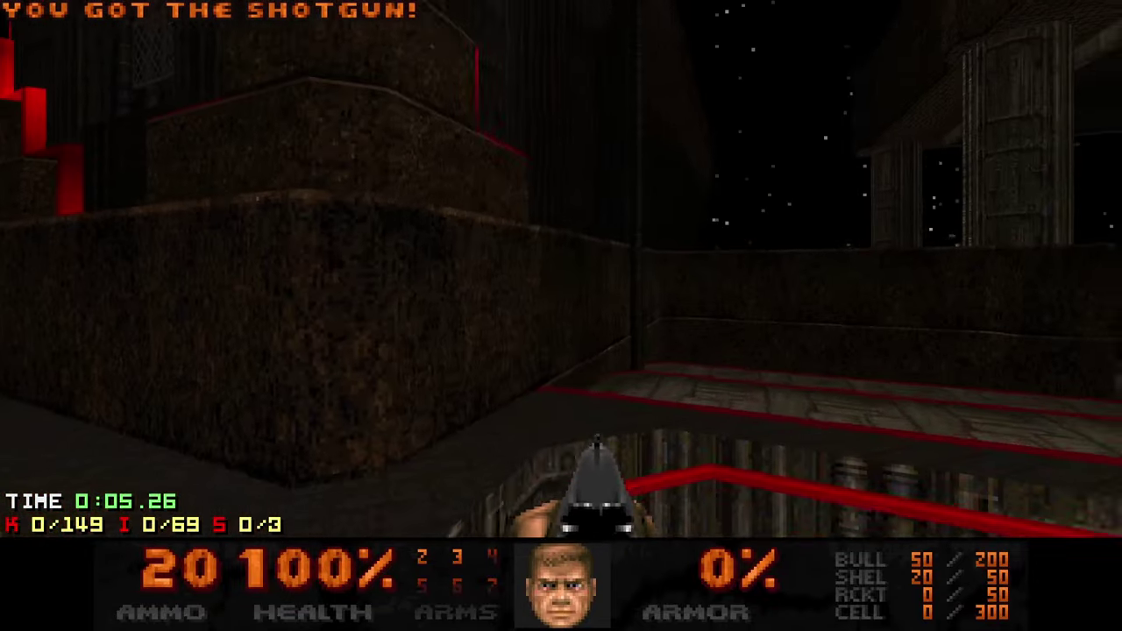
{"action": "key", "text": "Escape"}
{"action": "key", "text": "Down"}
{"action": "key", "text": "Down"}
{"action": "key", "text": "Down"}
{"action": "key", "text": "Down"}
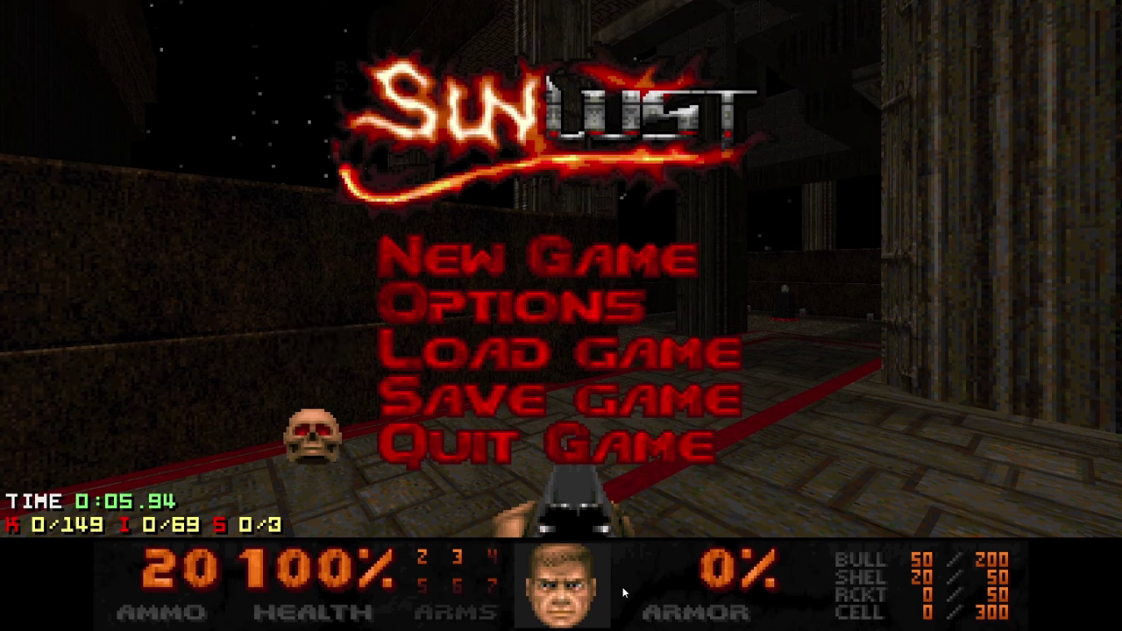
{"action": "key", "text": "Return"}
Confirm quitting, find sunlustdemo.lmp in DOOM BABY, and return to the launcher.
{"action": "key", "text": "y"}
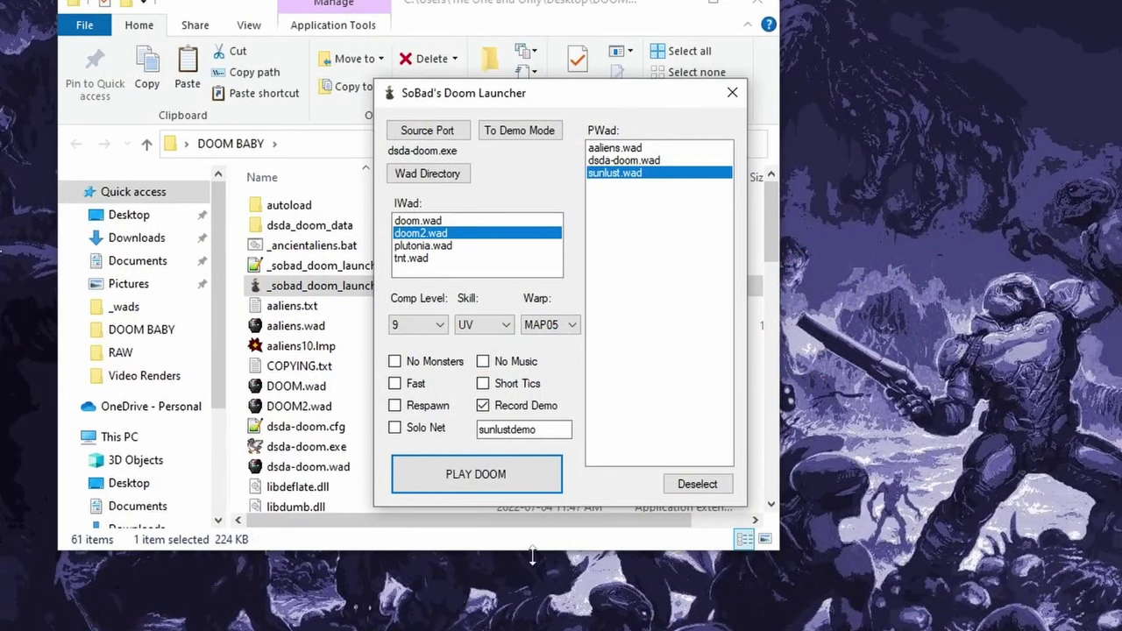
{"action": "left_click", "coordinate": [452, 20]}
{"action": "scroll", "coordinate": [329, 325], "scroll_direction": "down", "scroll_amount": 2}
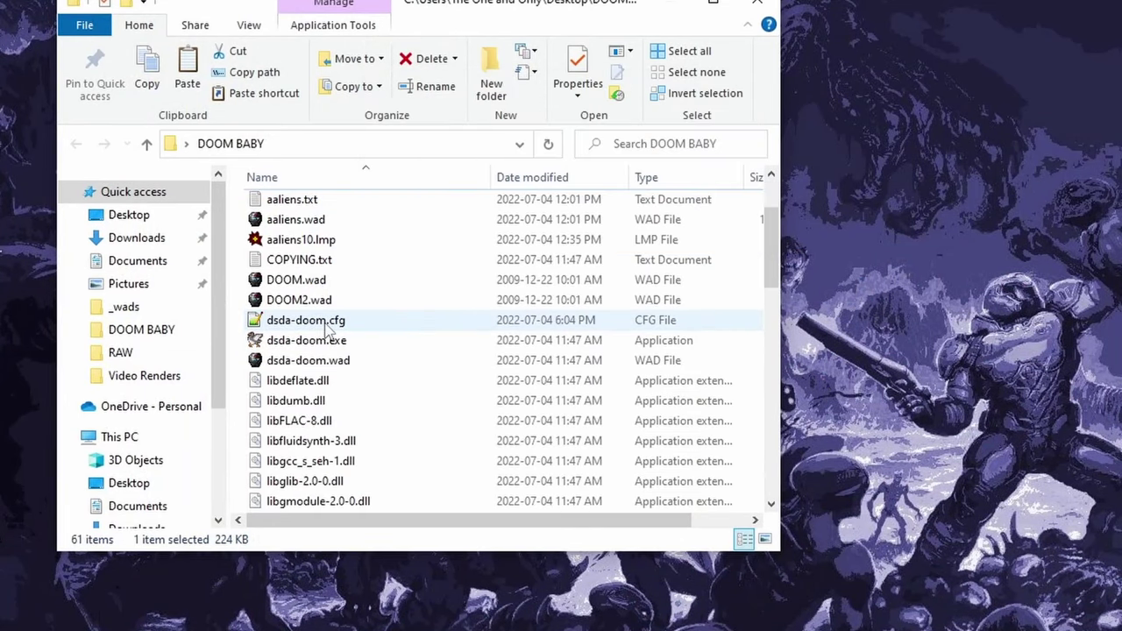
{"action": "scroll", "coordinate": [329, 324], "scroll_direction": "down", "scroll_amount": 13}
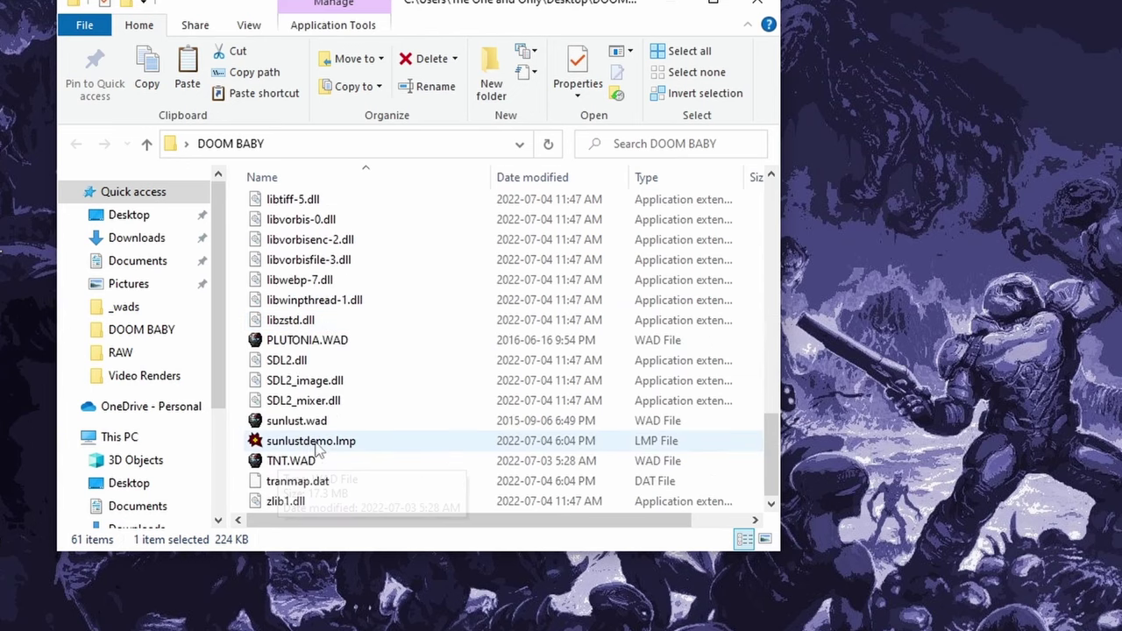
{"action": "key", "text": "alt+Tab"}
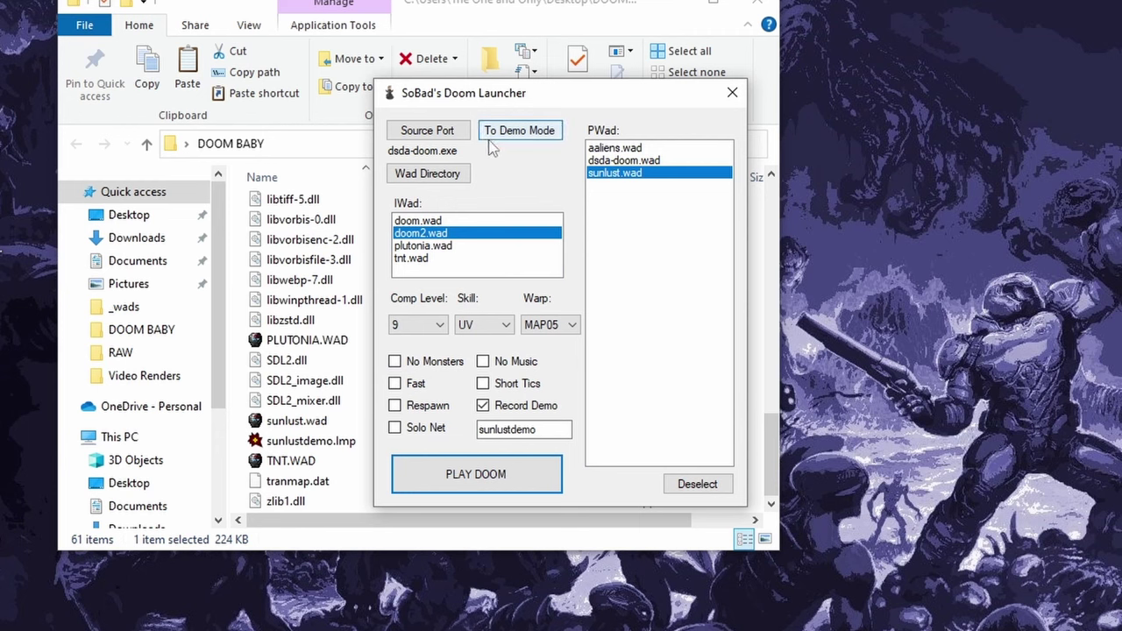
Switch the launcher to Demo Mode and pick DOOM BABY as the demo directory.
{"action": "left_click", "coordinate": [524, 141]}
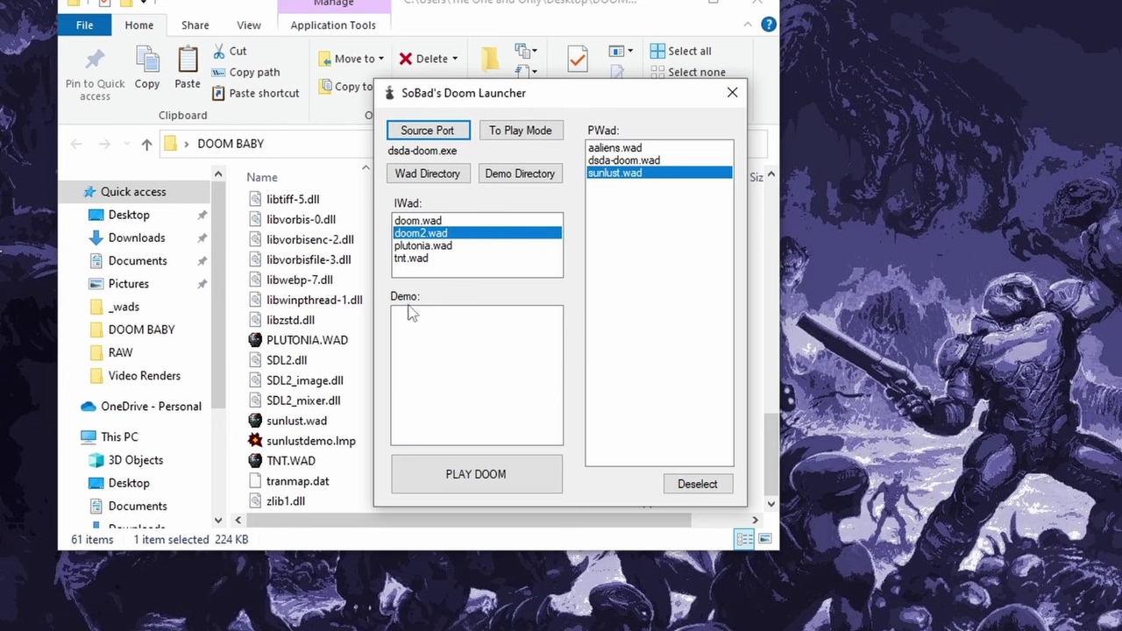
{"action": "left_click", "coordinate": [515, 181]}
{"action": "scroll", "coordinate": [491, 326], "scroll_direction": "down", "scroll_amount": 2}
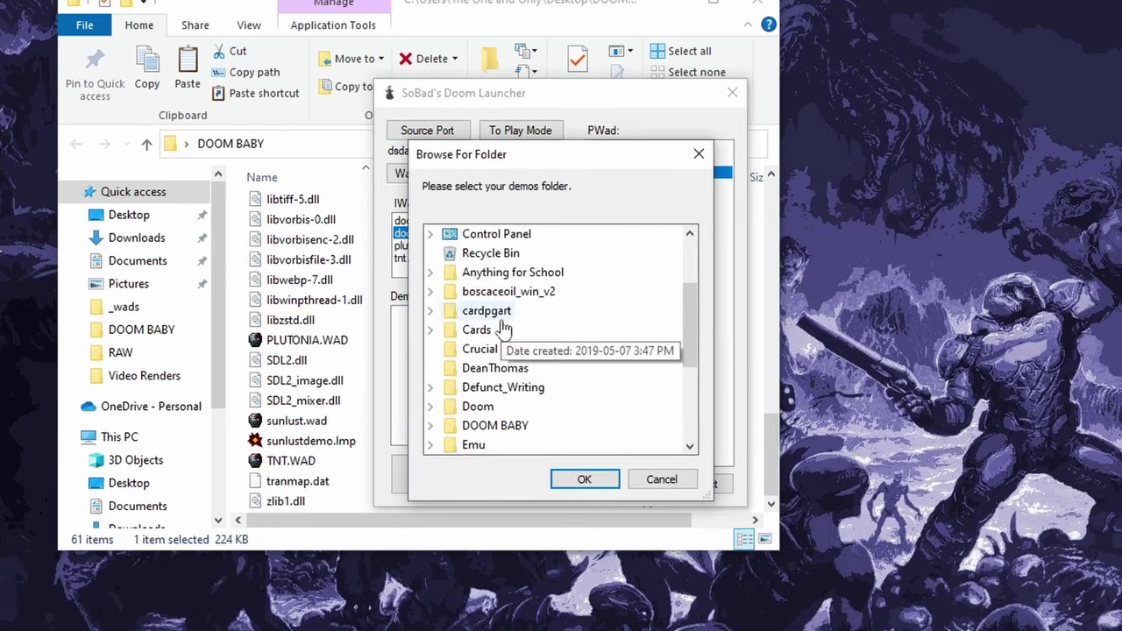
{"action": "left_click", "coordinate": [496, 425]}
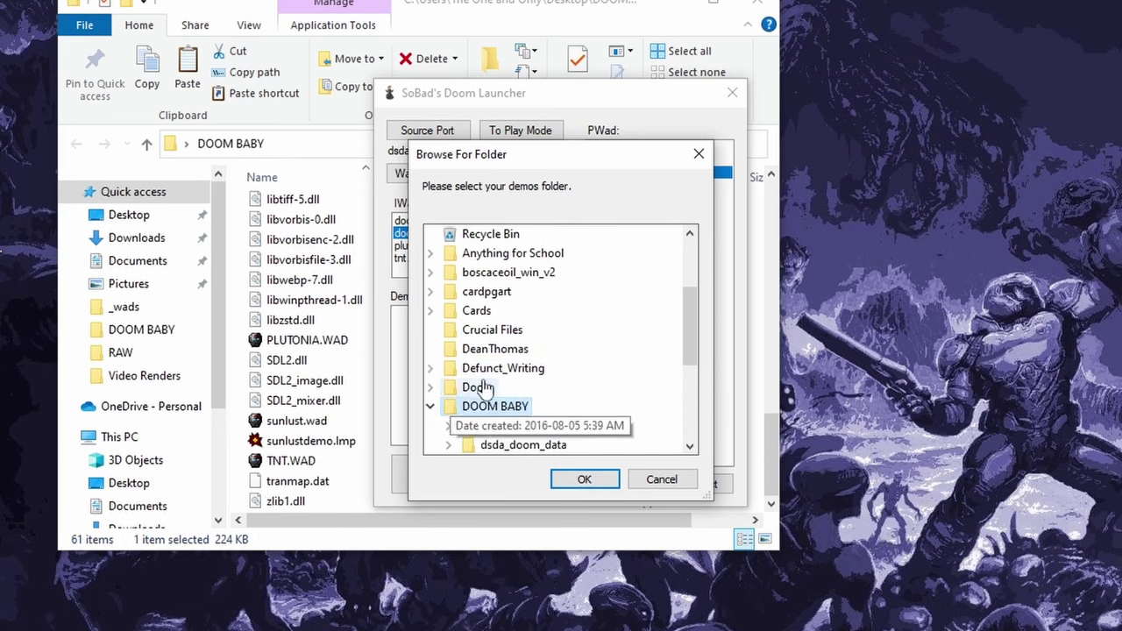
Confirm DOOM BABY as the demo folder and select sunlustdemo.lmp for playback.
{"action": "left_click", "coordinate": [602, 487]}
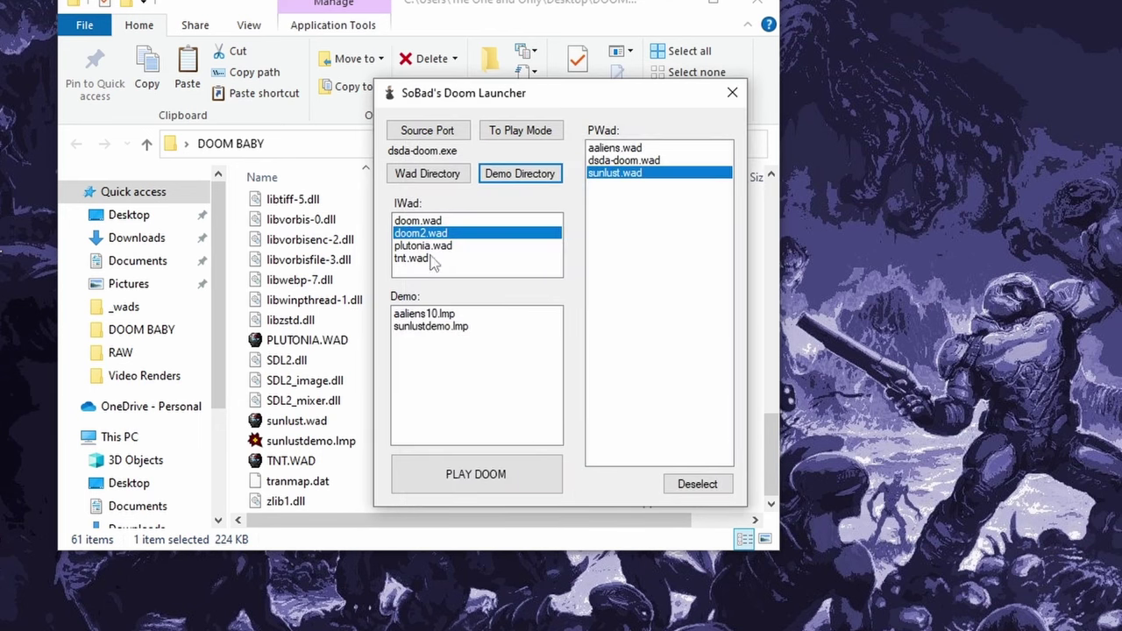
{"action": "left_click", "coordinate": [438, 328]}
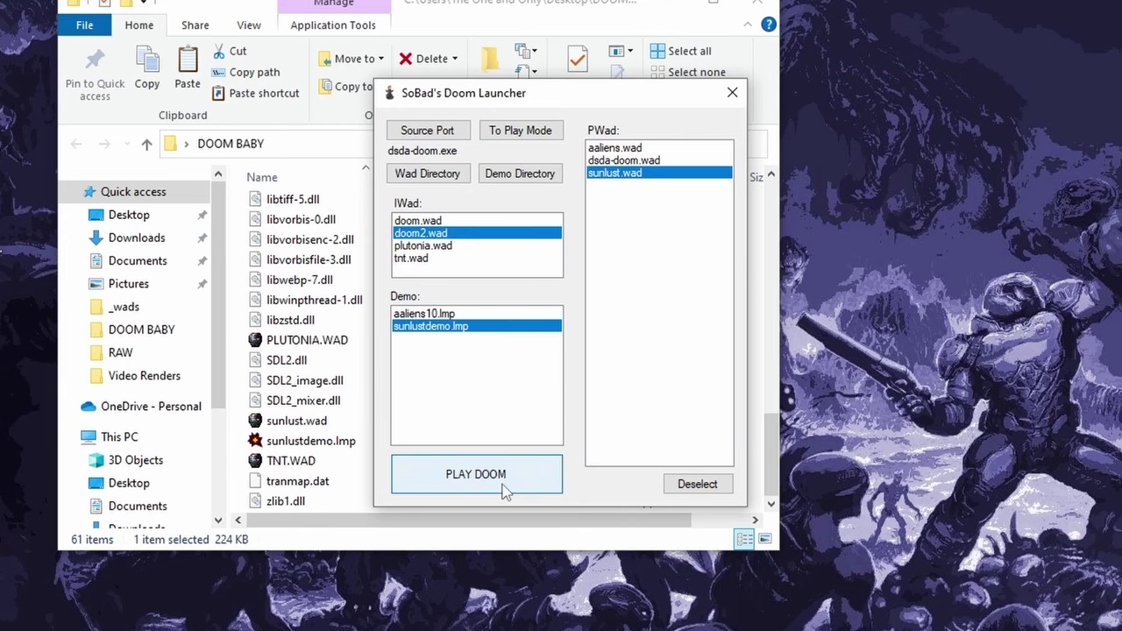
Close the launcher and Explorer, relaunch the launcher from DOOM BABY, and return to play mode.
{"action": "left_click", "coordinate": [732, 92]}
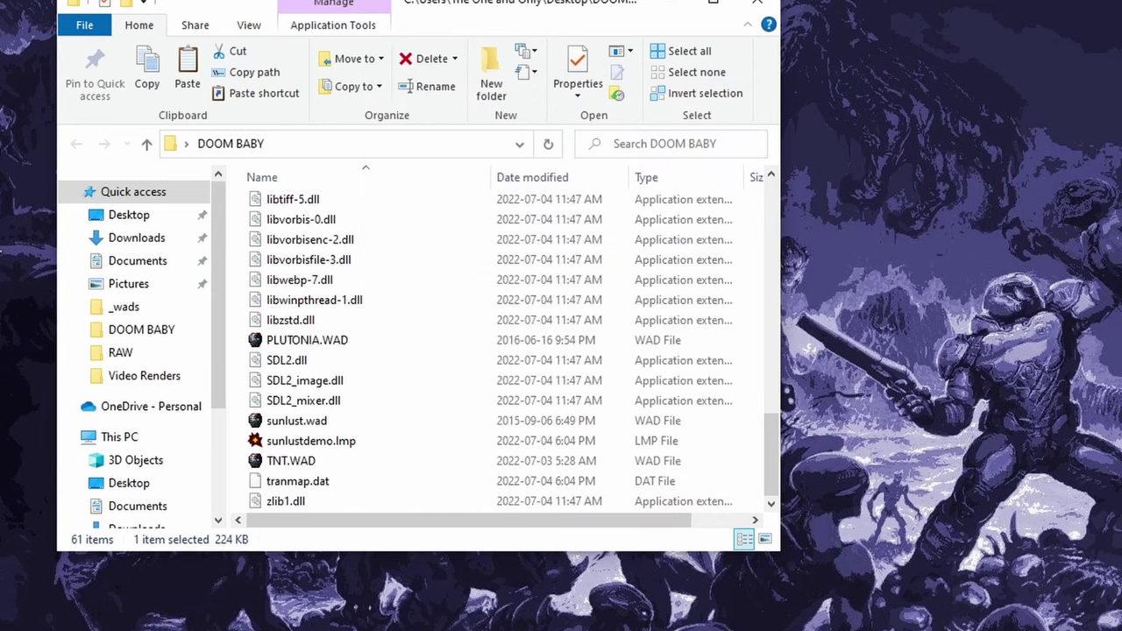
{"action": "left_click", "coordinate": [758, 4]}
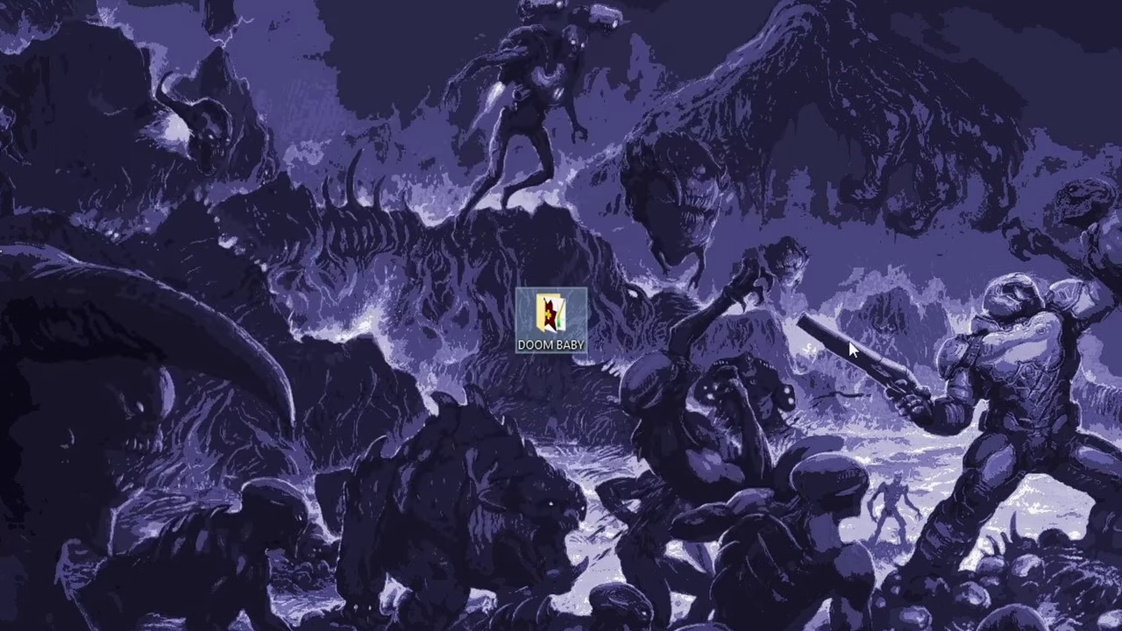
{"action": "double_click", "coordinate": [563, 333]}
{"action": "double_click", "coordinate": [326, 287]}
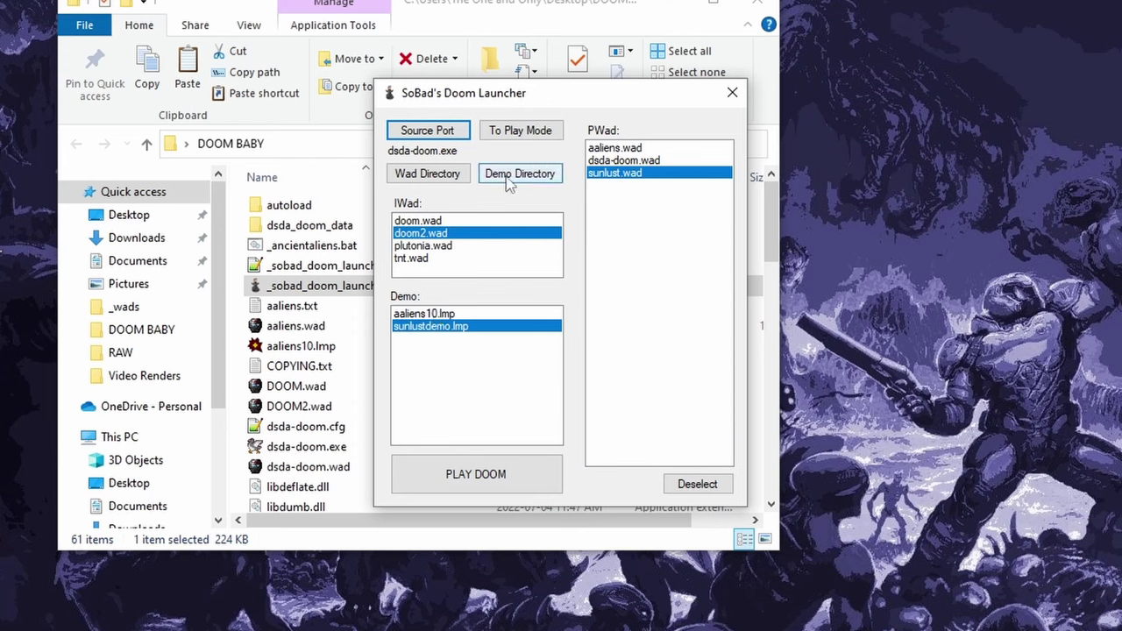
{"action": "left_click", "coordinate": [525, 135]}
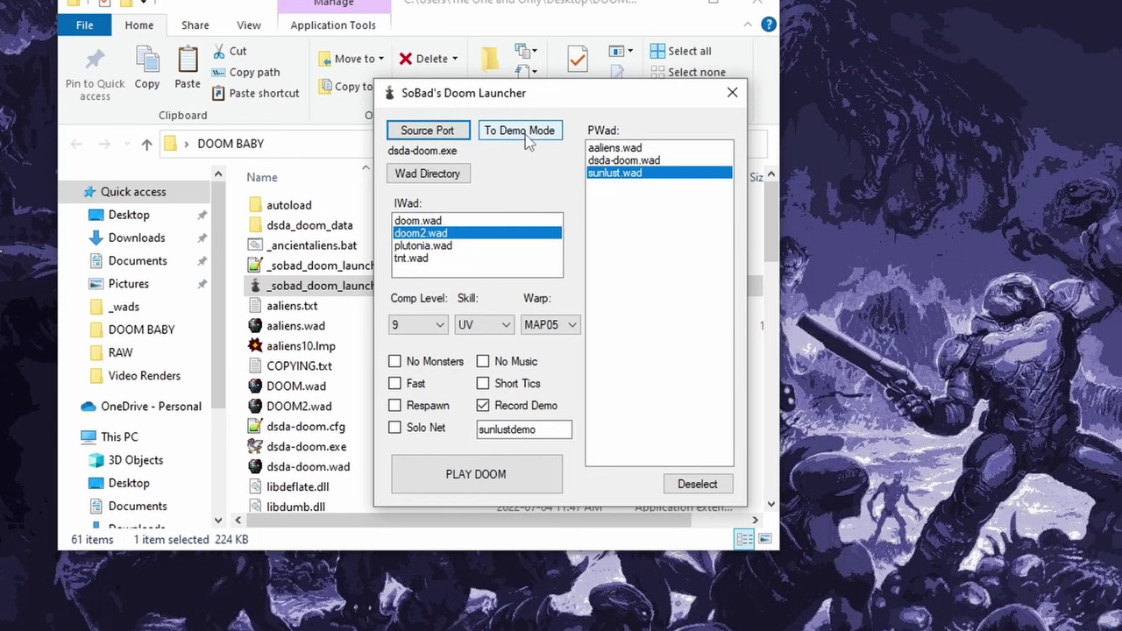
Create the wads and demos folders inside DOOM BABY.
{"action": "left_click", "coordinate": [241, 233]}
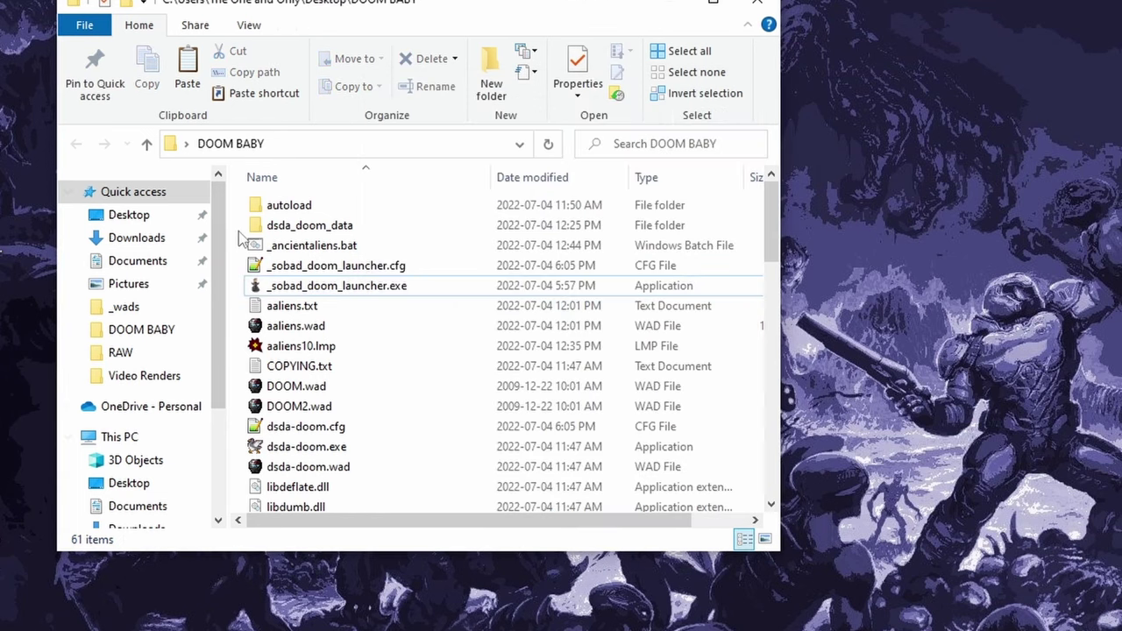
{"action": "right_click", "coordinate": [240, 233]}
{"action": "mouse_move", "coordinate": [309, 530]}
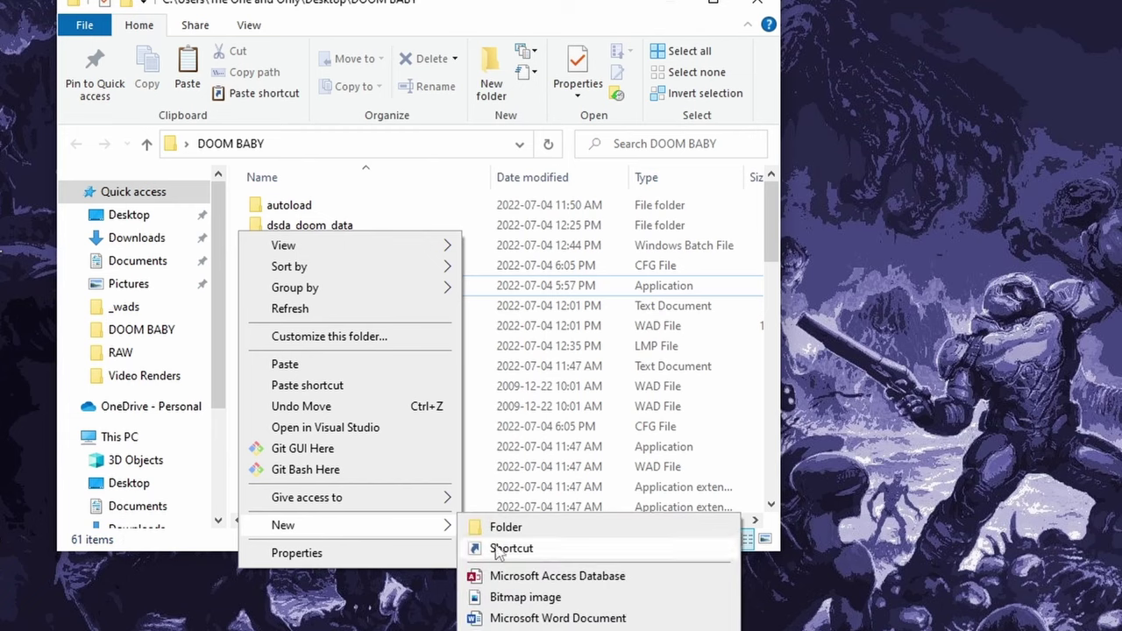
{"action": "left_click", "coordinate": [526, 526]}
{"action": "type", "text": "wads"}
{"action": "key", "text": "Return"}
{"action": "key", "text": "ctrl+shift+n"}
{"action": "type", "text": "demos"}
Create a sourceports folder in DOOM BABY and open it.
{"action": "right_click", "coordinate": [237, 250]}
{"action": "mouse_move", "coordinate": [355, 548]}
{"action": "left_click", "coordinate": [465, 549]}
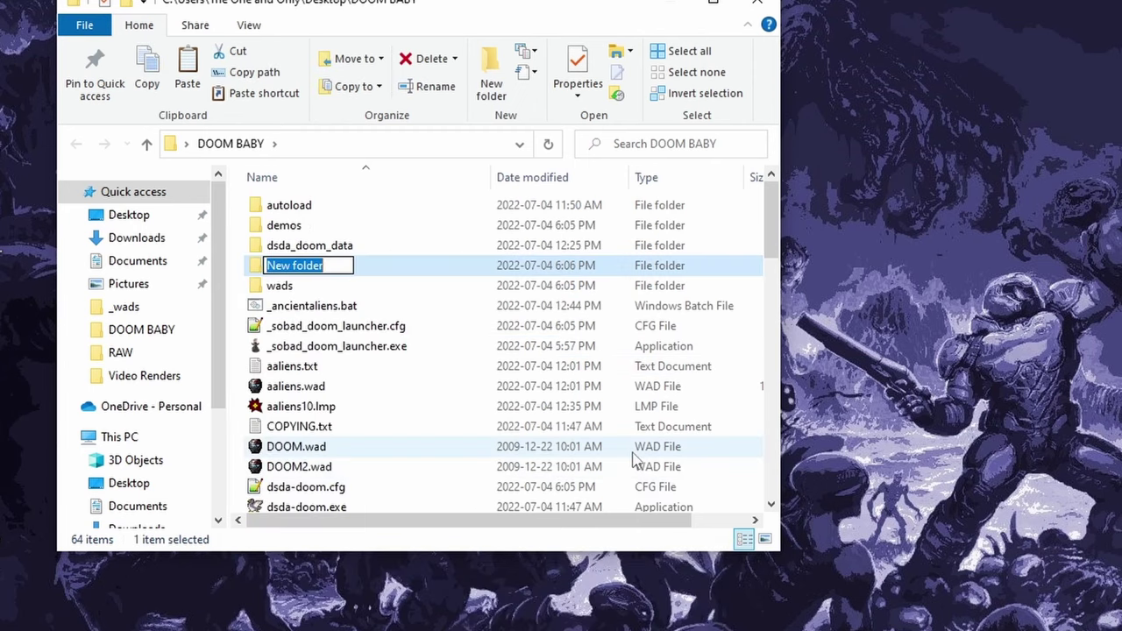
{"action": "type", "text": "sourceports"}
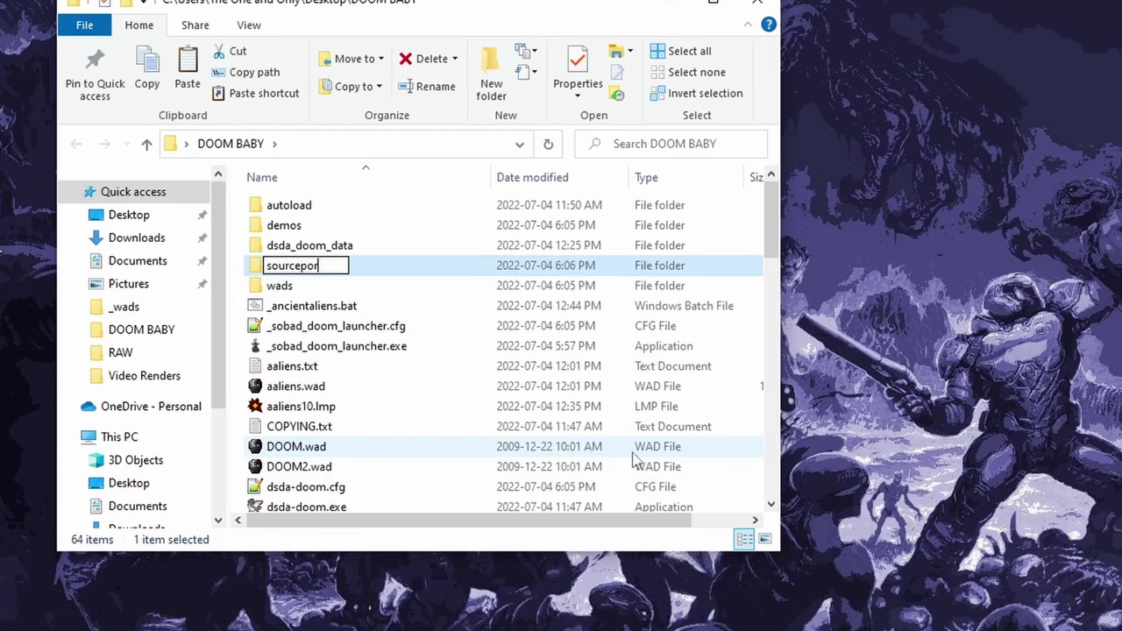
{"action": "key", "text": "Return"}
{"action": "key", "text": "Return"}
Create a dsda folder inside sourceports, then return to DOOM BABY and select _ancientaliens.bat.
{"action": "right_click", "coordinate": [292, 227]}
{"action": "mouse_move", "coordinate": [372, 521]}
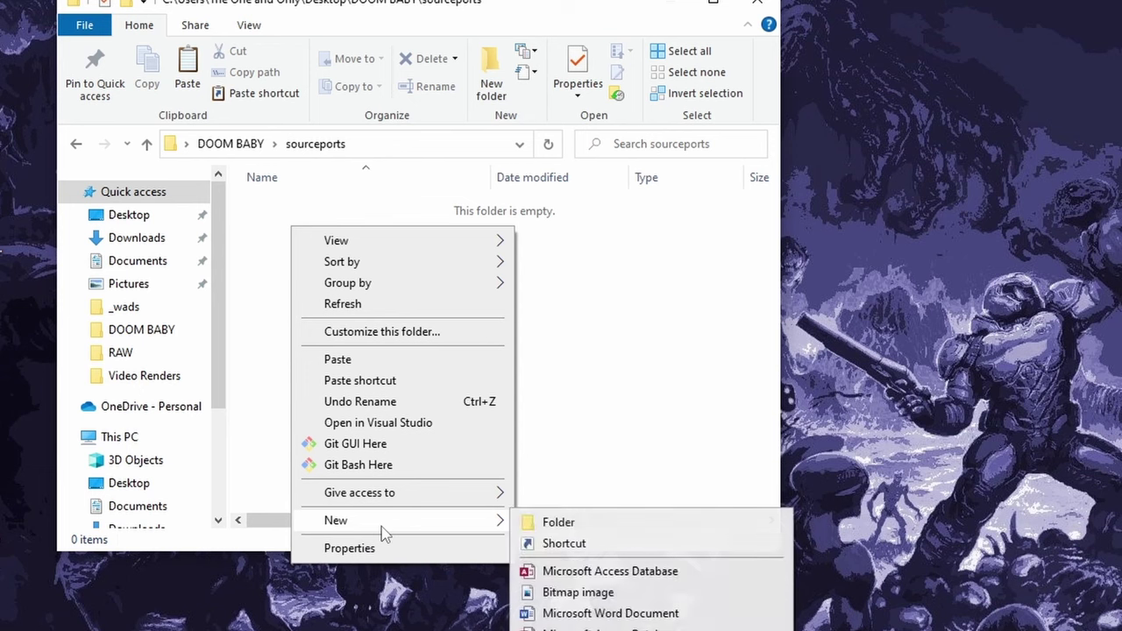
{"action": "left_click", "coordinate": [537, 524]}
{"action": "type", "text": "dsda"}
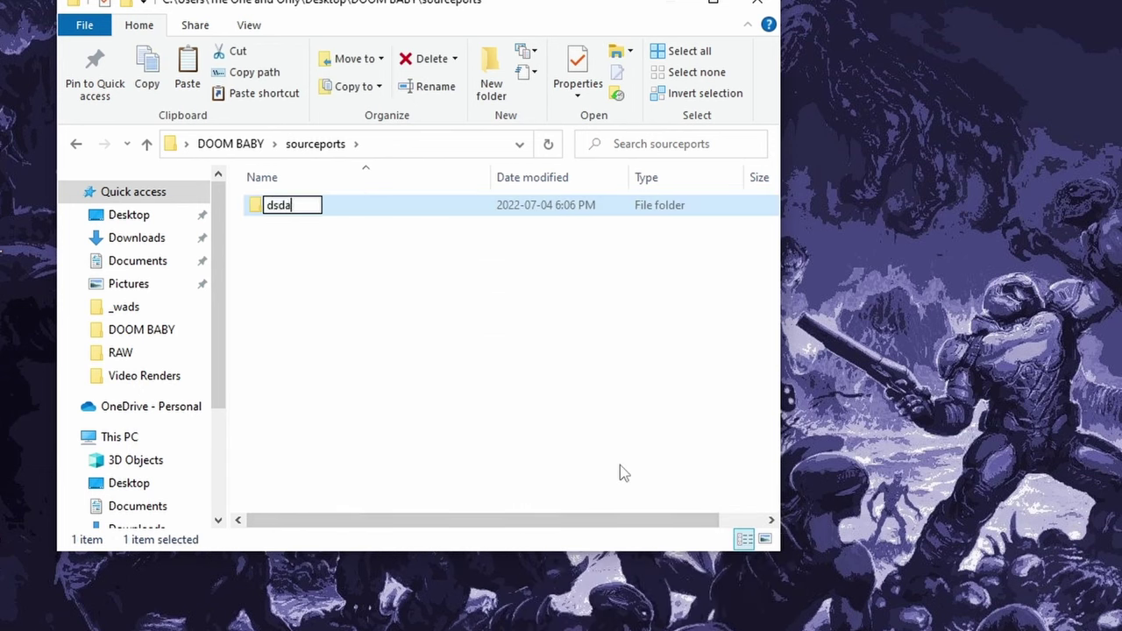
{"action": "key", "text": "Return"}
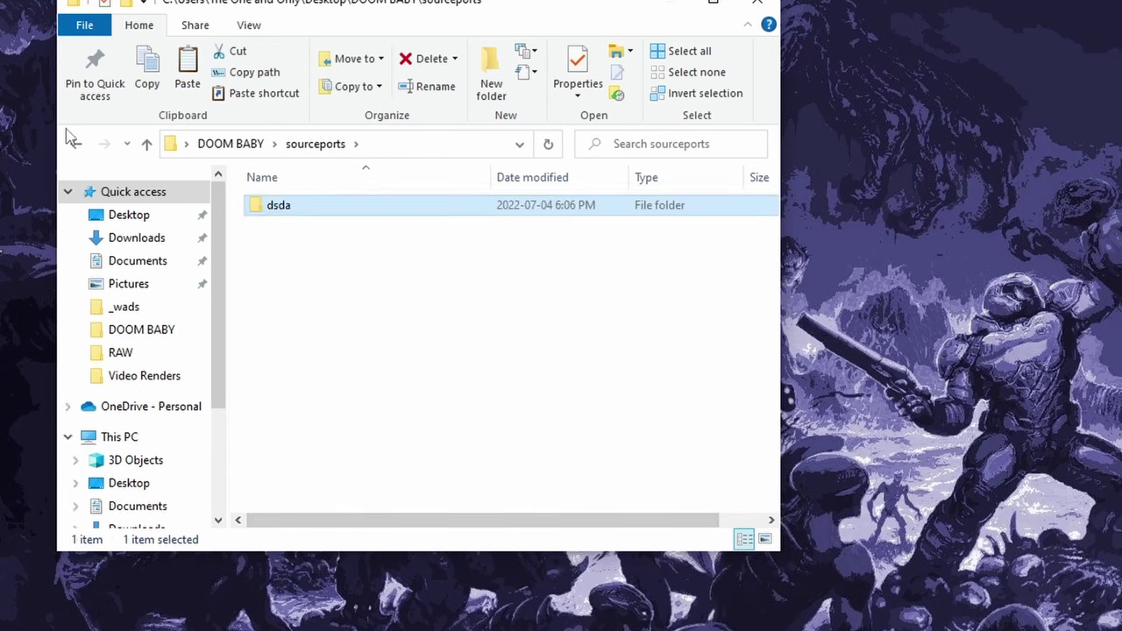
{"action": "left_click", "coordinate": [77, 144]}
{"action": "left_click", "coordinate": [300, 308]}
Delete _ancientaliens.bat and move aaliens10.lmp into the demos folder.
{"action": "key", "text": "Delete"}
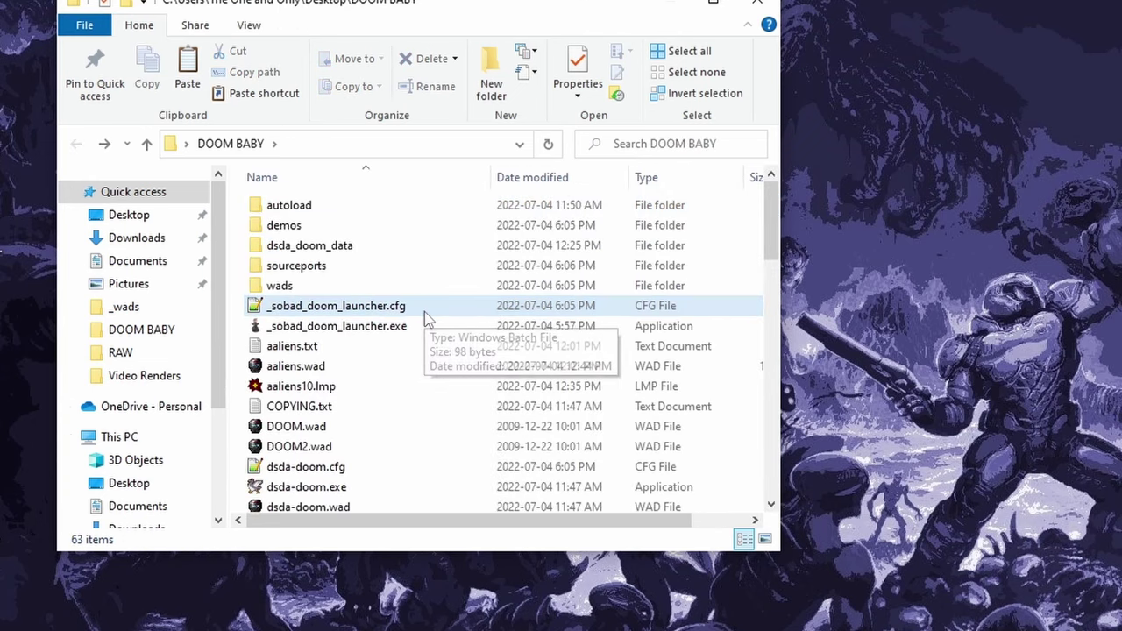
{"action": "left_click_drag", "start_coordinate": [294, 386], "coordinate": [299, 228]}
{"action": "scroll", "coordinate": [368, 351], "scroll_direction": "down", "scroll_amount": 13}
{"action": "scroll", "coordinate": [351, 383], "scroll_direction": "up", "scroll_amount": 13}
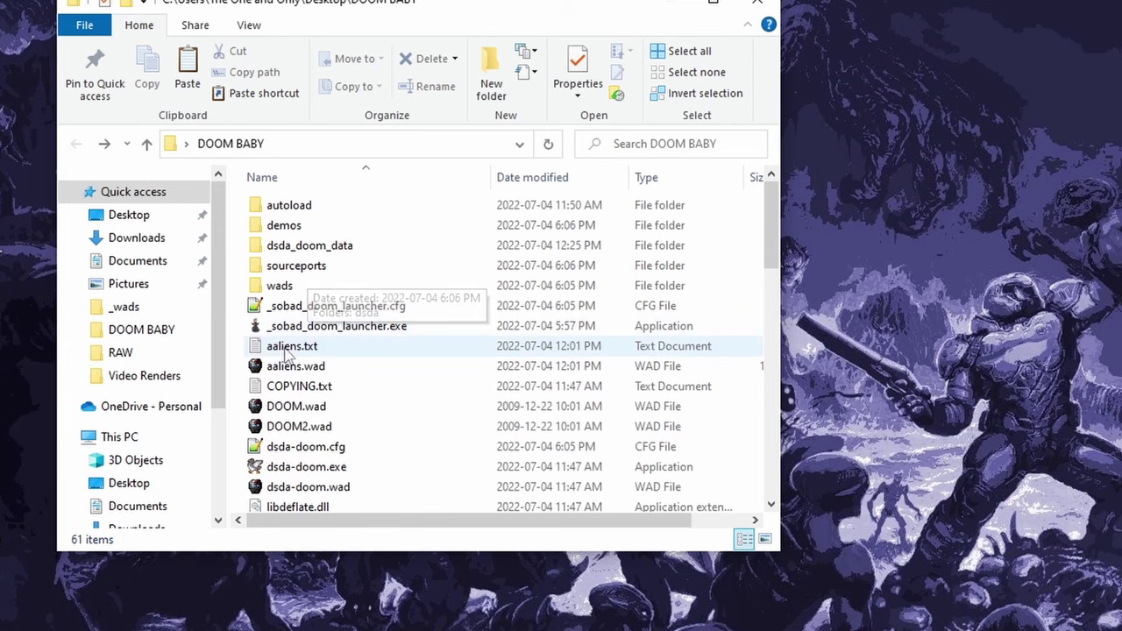
Move aaliens.wad, DOOM.wad and DOOM2.wad into the wads folder.
{"action": "left_click", "coordinate": [294, 366]}
{"action": "left_click", "coordinate": [296, 407], "text": "ctrl"}
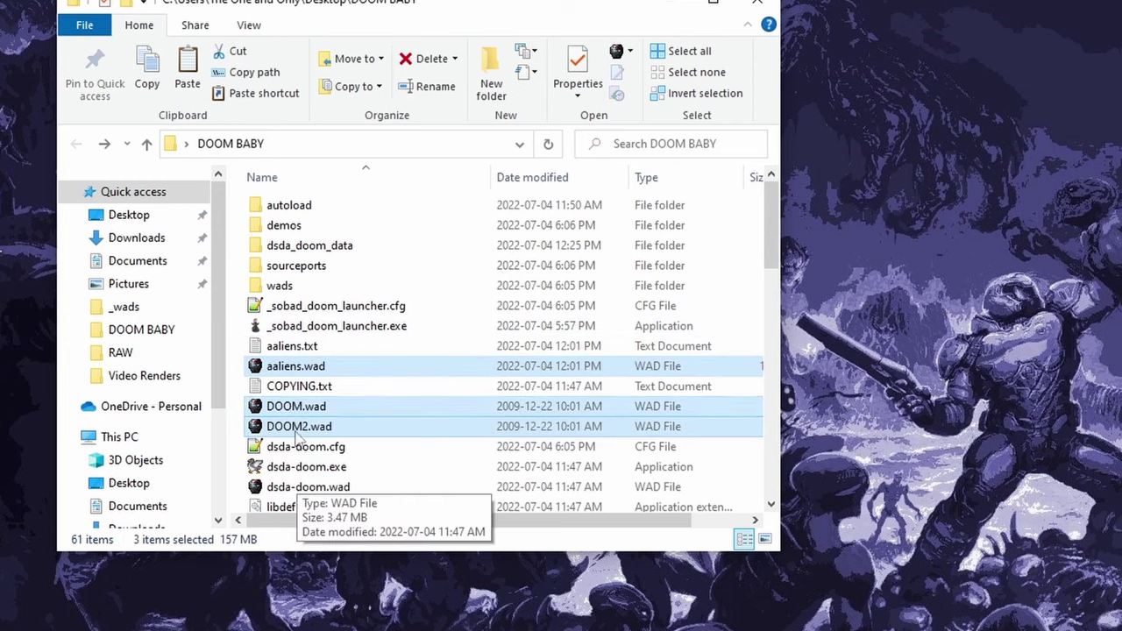
{"action": "left_click", "coordinate": [300, 427], "text": "ctrl"}
{"action": "left_click_drag", "start_coordinate": [299, 405], "coordinate": [298, 286]}
Move the 47 source port files into sourceports and gather them into dsda.
{"action": "left_click_drag", "start_coordinate": [236, 333], "coordinate": [417, 526]}
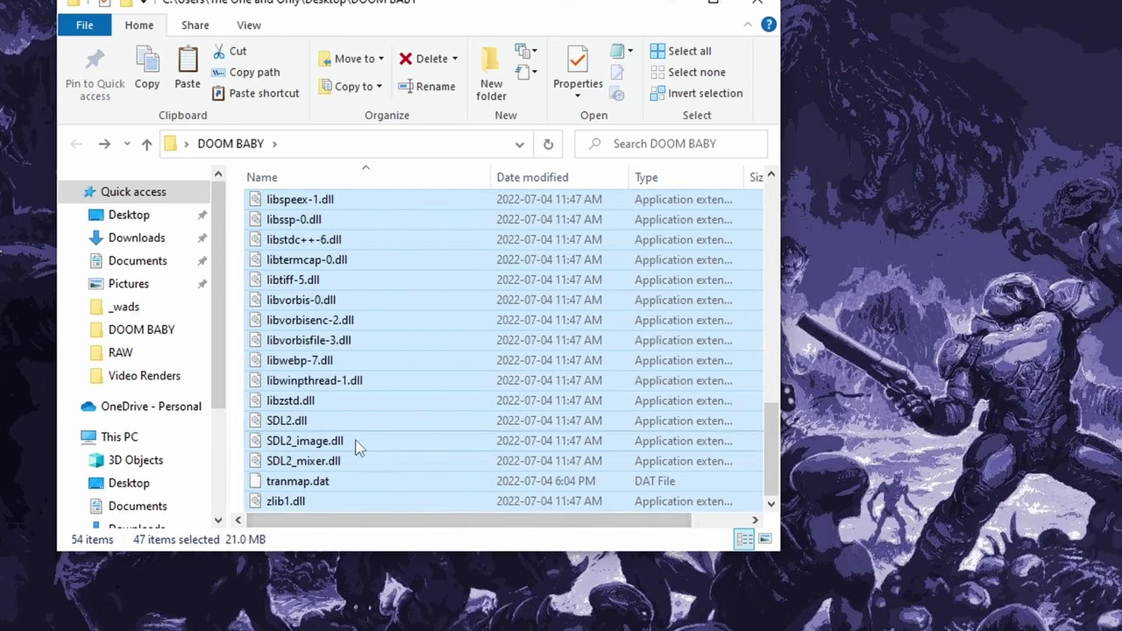
{"action": "scroll", "coordinate": [358, 446], "scroll_direction": "up", "scroll_amount": 12}
{"action": "left_click_drag", "start_coordinate": [357, 446], "coordinate": [295, 271]}
{"action": "double_click", "coordinate": [292, 269]}
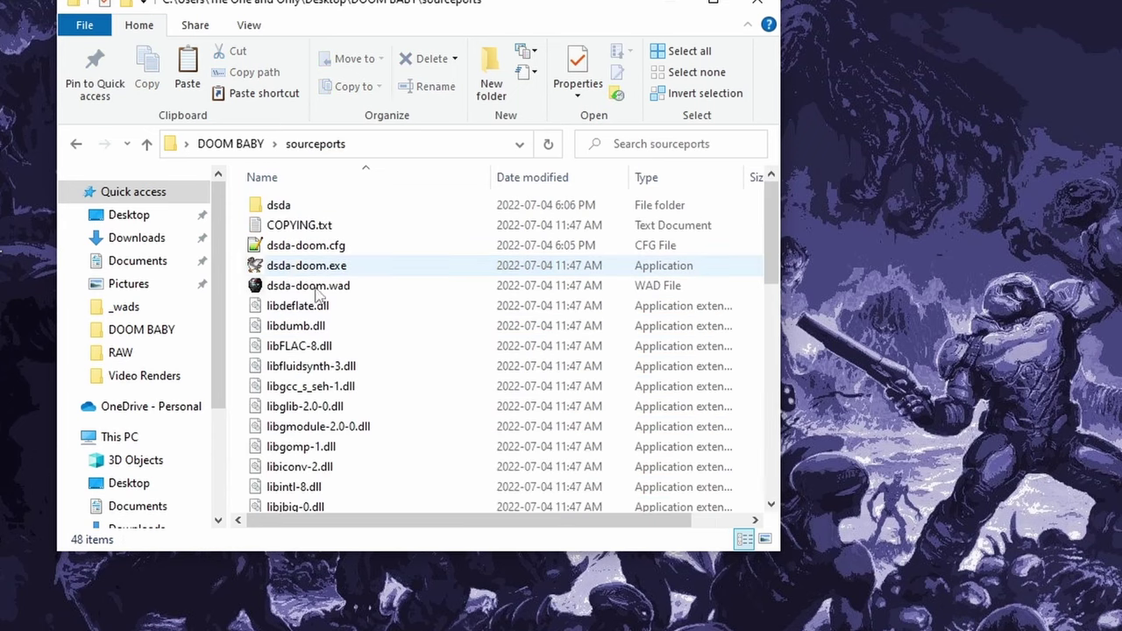
{"action": "left_click_drag", "start_coordinate": [245, 227], "coordinate": [282, 206]}
Move the autoload and dsda_doom_data folders into sourceports\dsda.
{"action": "scroll", "coordinate": [360, 376], "scroll_direction": "up", "scroll_amount": 10}
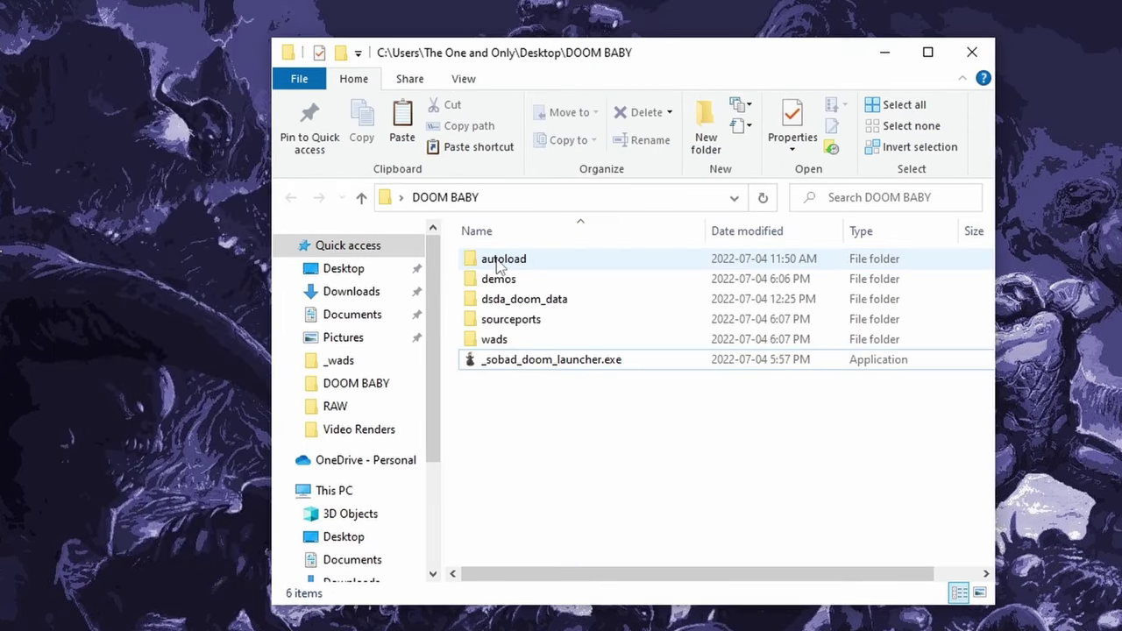
{"action": "left_click", "coordinate": [500, 263]}
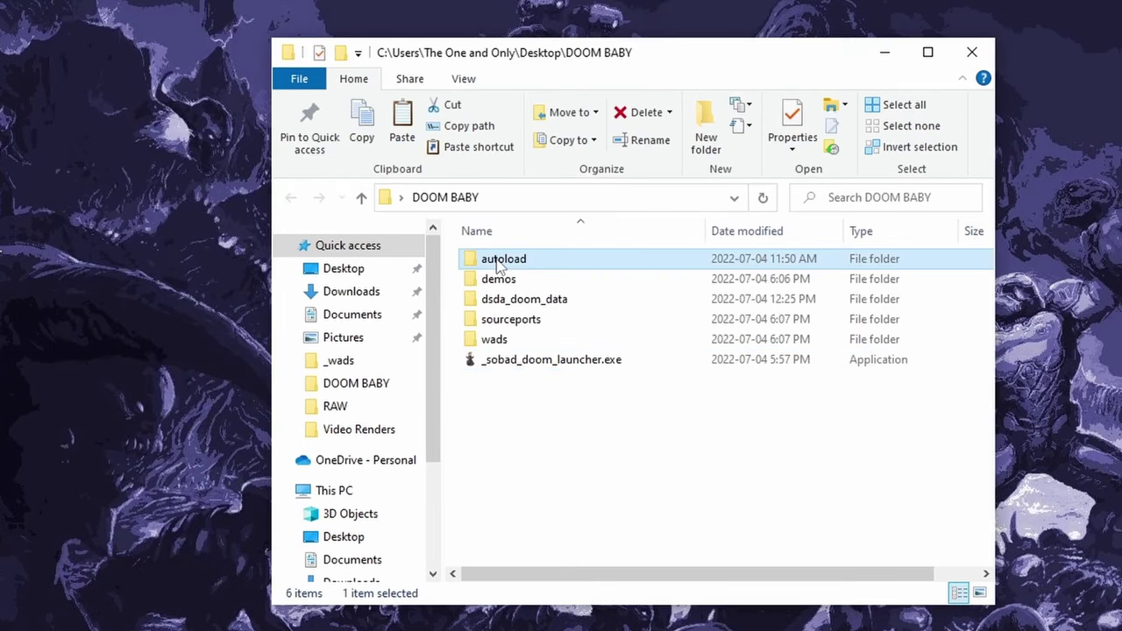
{"action": "left_click_drag", "start_coordinate": [502, 268], "coordinate": [513, 319]}
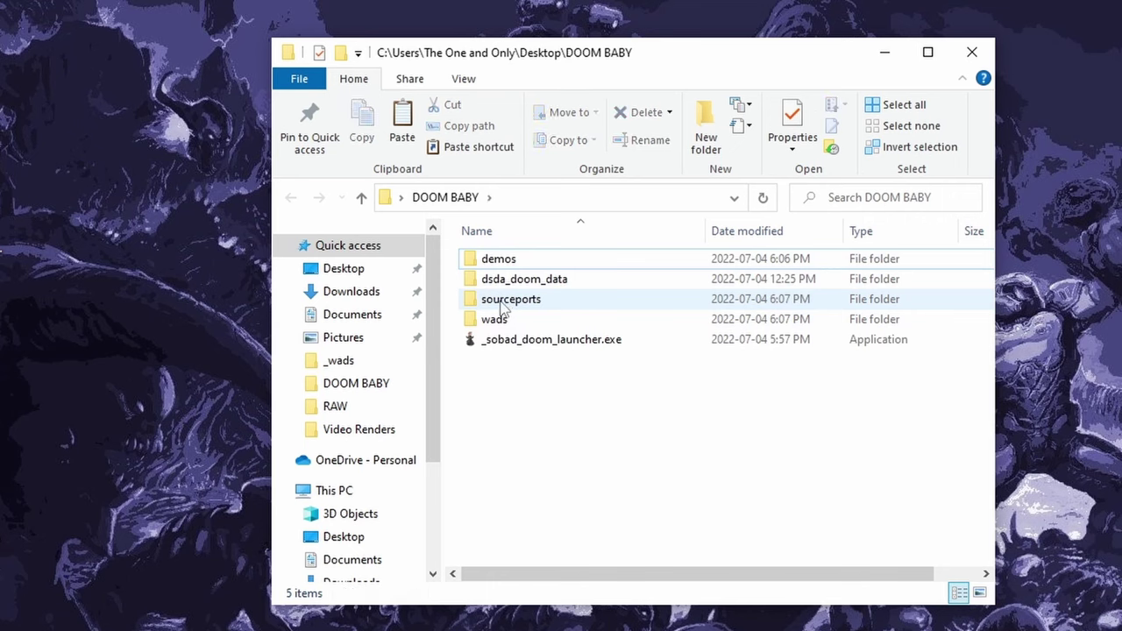
{"action": "mouse_move", "coordinate": [519, 279]}
{"action": "left_mouse_down"}
{"action": "mouse_move", "coordinate": [516, 297]}
{"action": "mouse_move", "coordinate": [503, 280]}
{"action": "left_mouse_up"}
{"action": "double_click", "coordinate": [512, 298]}
{"action": "left_click_drag", "start_coordinate": [500, 258], "coordinate": [522, 280]}
Return to DOOM BABY and delete the launcher's cfg file.
{"action": "left_click", "coordinate": [292, 198]}
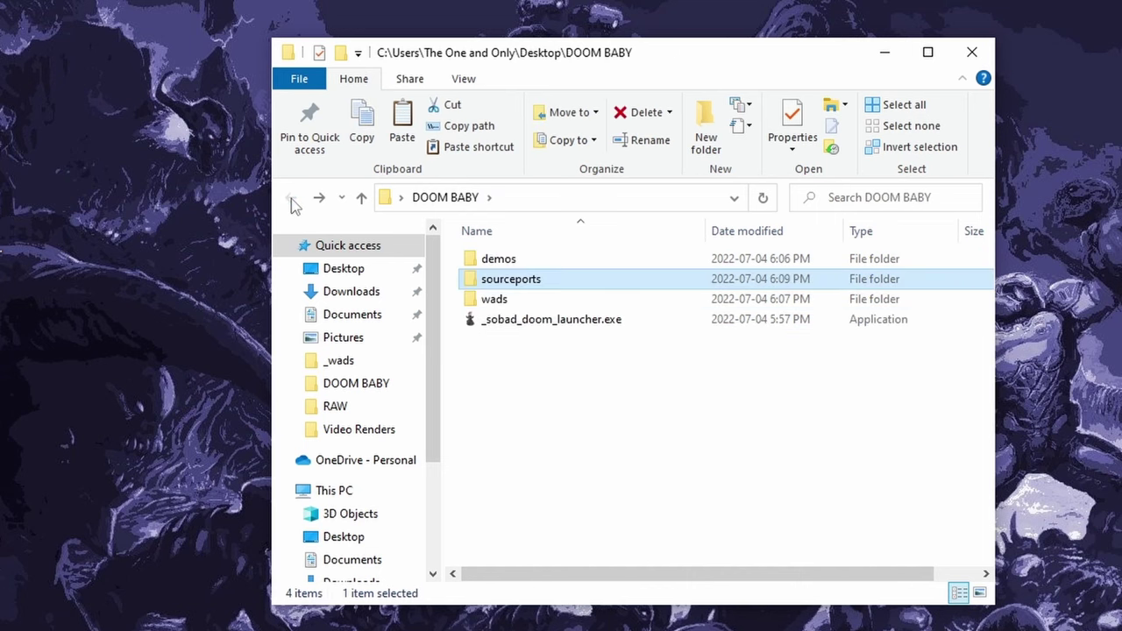
{"action": "left_click", "coordinate": [566, 459]}
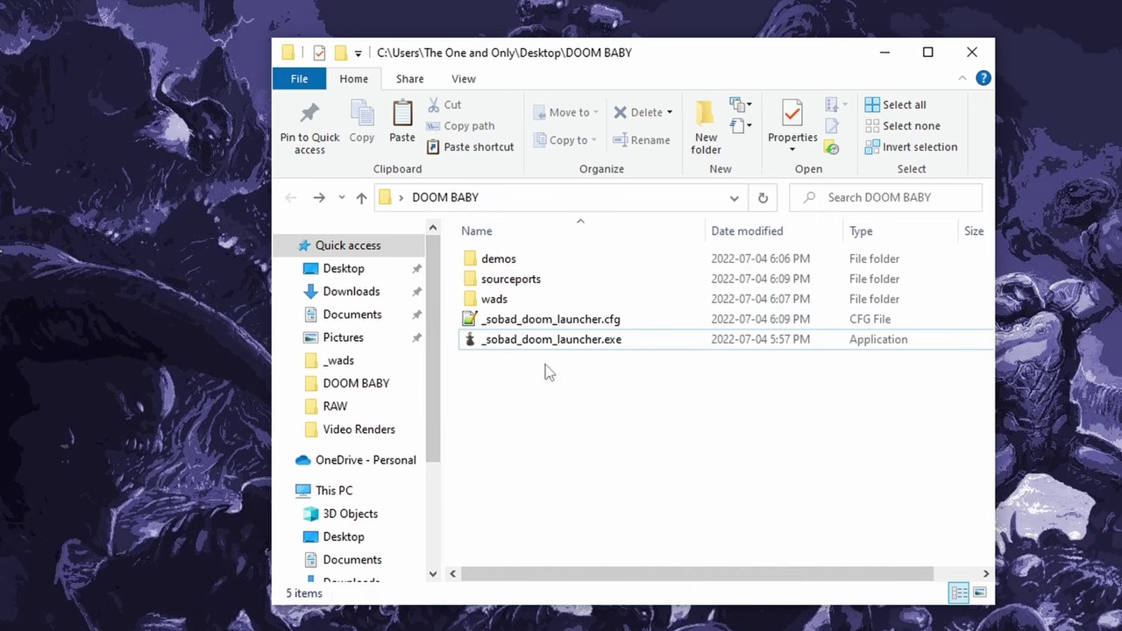
{"action": "left_click", "coordinate": [561, 321]}
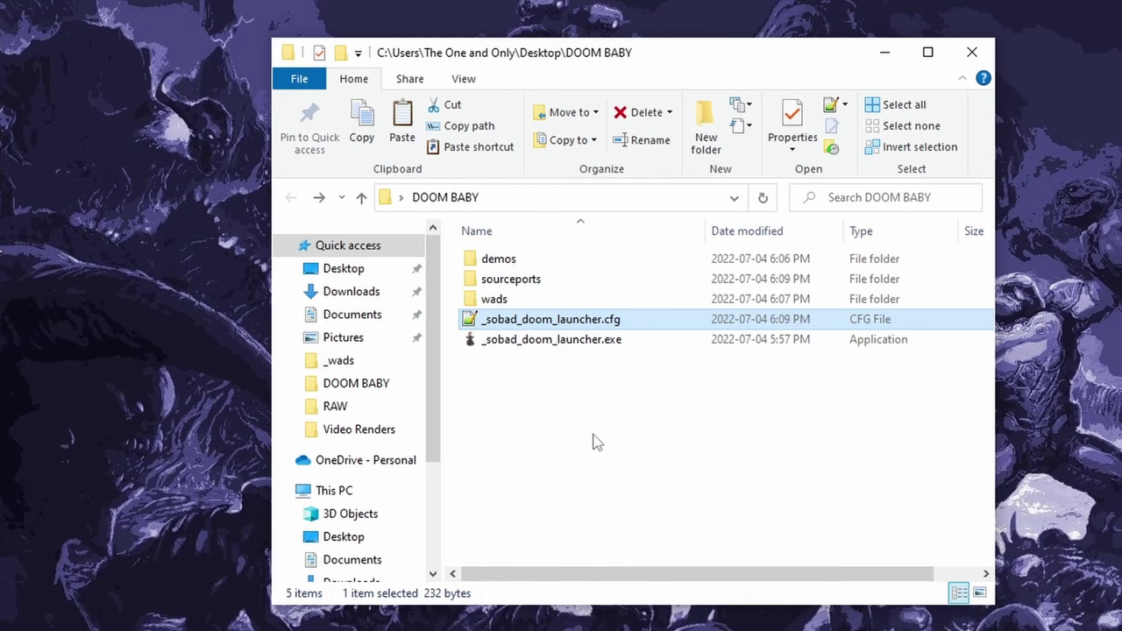
{"action": "key", "text": "Delete"}
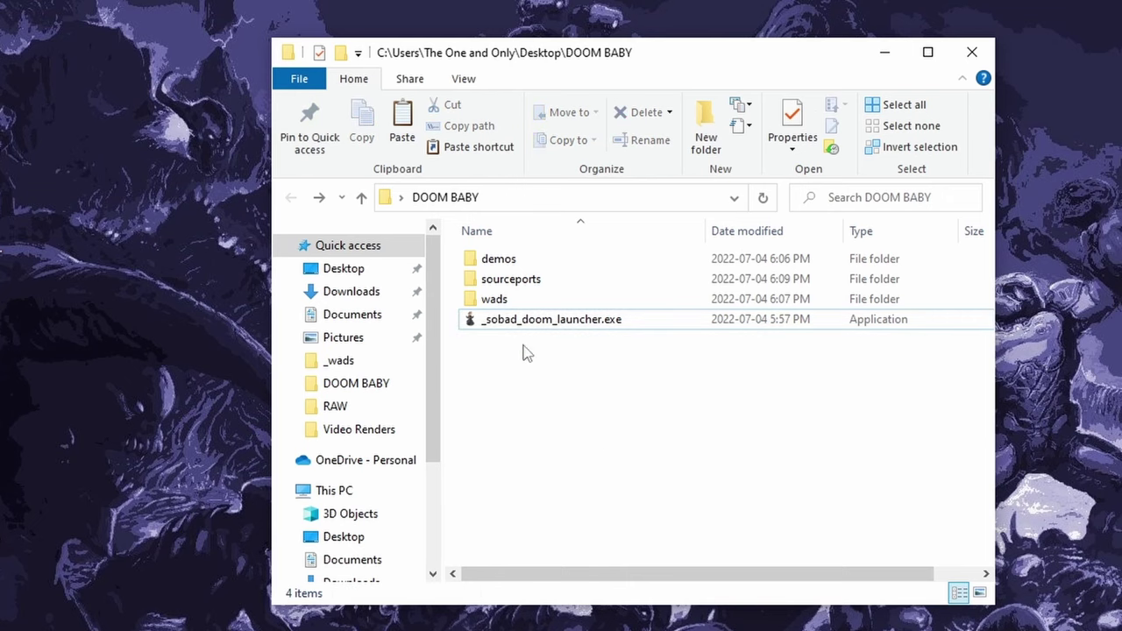
Start the launcher and set sourceports\dsda\dsda-doom.exe as the source port.
{"action": "double_click", "coordinate": [556, 323]}
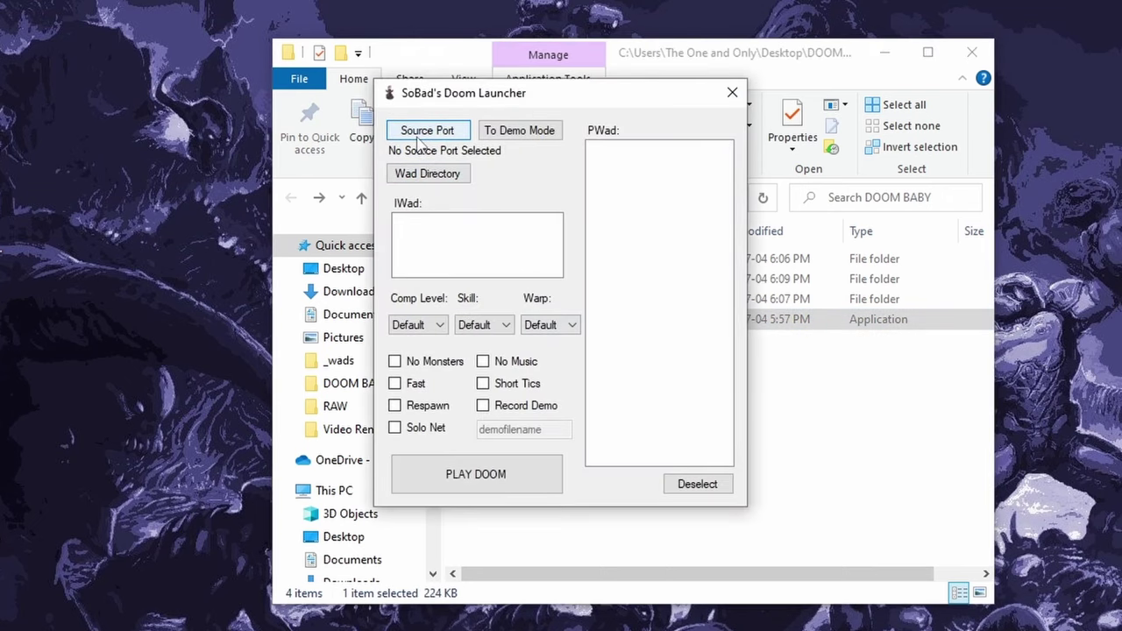
{"action": "left_click", "coordinate": [421, 133]}
{"action": "double_click", "coordinate": [579, 263]}
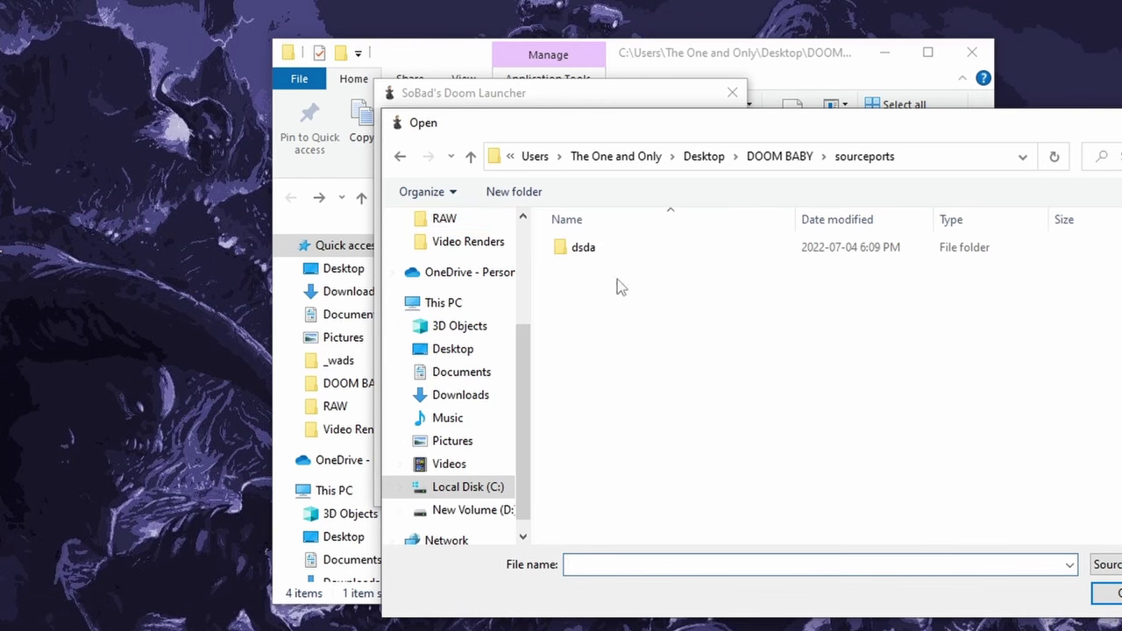
{"action": "double_click", "coordinate": [585, 249]}
{"action": "left_click", "coordinate": [605, 290]}
{"action": "left_click", "coordinate": [1107, 593]}
Set the Wad Directory to DOOM BABY\wads.
{"action": "left_click", "coordinate": [465, 174]}
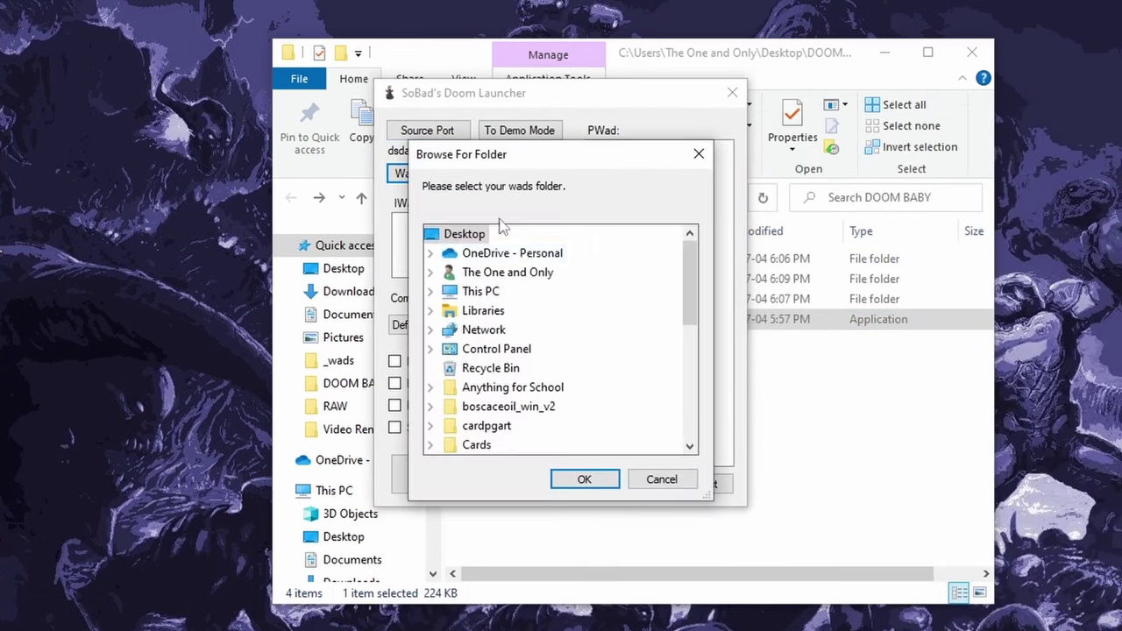
{"action": "scroll", "coordinate": [526, 357], "scroll_direction": "down", "scroll_amount": 2}
{"action": "scroll", "coordinate": [527, 360], "scroll_direction": "down", "scroll_amount": 1}
{"action": "double_click", "coordinate": [499, 368]}
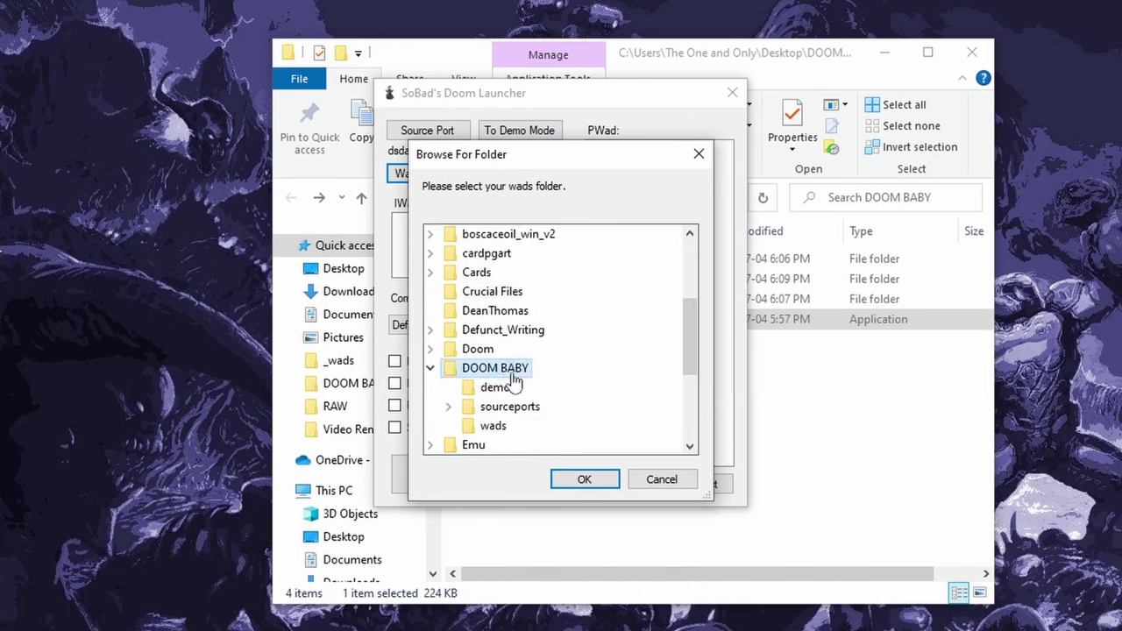
{"action": "left_click", "coordinate": [493, 425]}
{"action": "left_click", "coordinate": [584, 479]}
Switch to Demo Mode and set the Demo Directory to DOOM BABY\demos.
{"action": "left_click", "coordinate": [520, 131]}
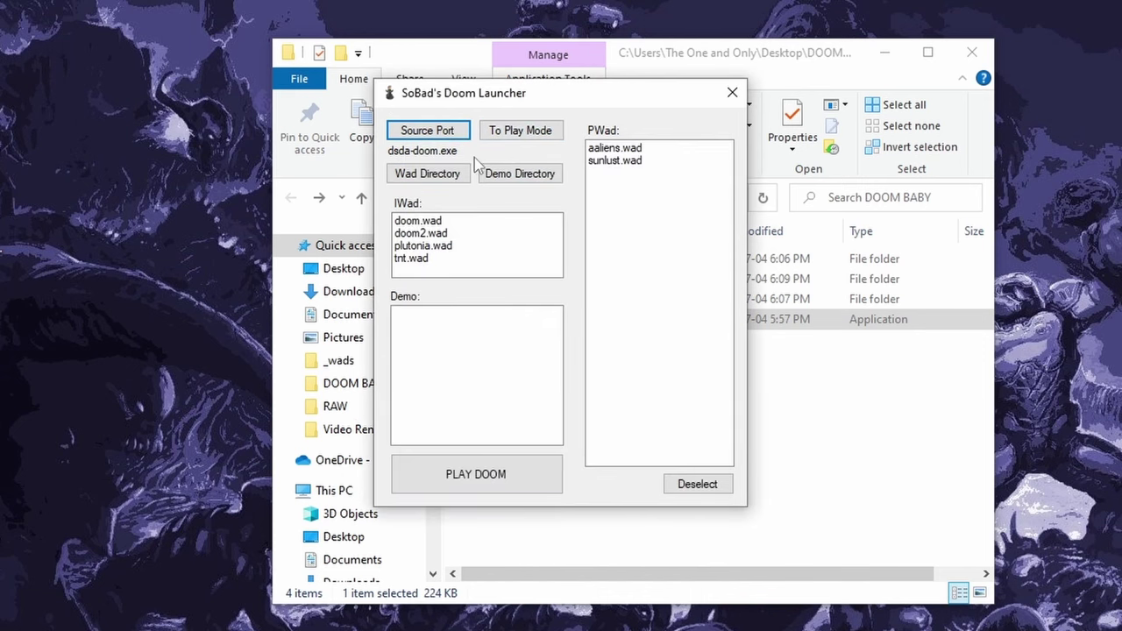
{"action": "left_click", "coordinate": [520, 174]}
{"action": "scroll", "coordinate": [513, 359], "scroll_direction": "down", "scroll_amount": 3}
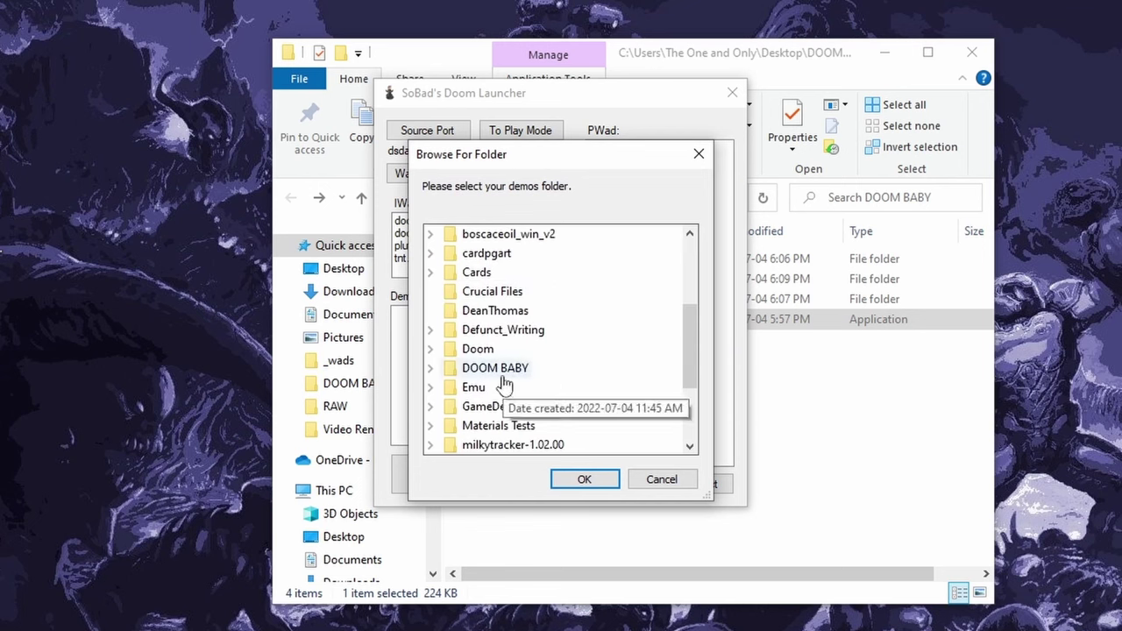
{"action": "double_click", "coordinate": [499, 370]}
{"action": "left_click", "coordinate": [496, 388]}
{"action": "left_click", "coordinate": [585, 480]}
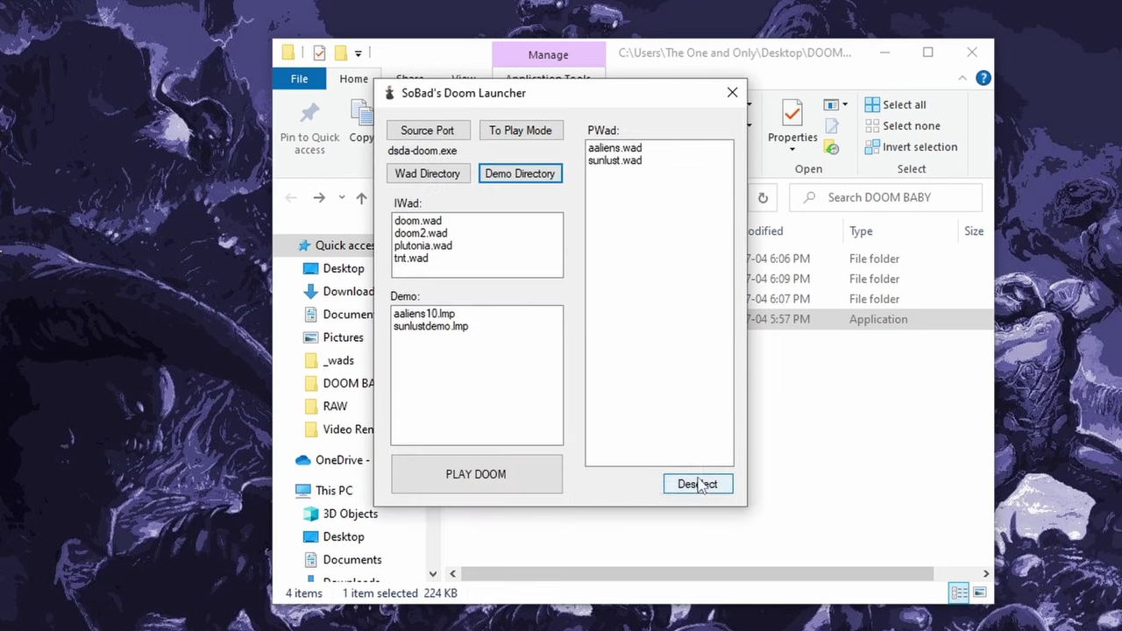
Play sunlustdemo.lmp using doom2.wad with sunlust.wad.
{"action": "left_click", "coordinate": [430, 233]}
{"action": "left_click", "coordinate": [641, 161]}
{"action": "left_click", "coordinate": [429, 330]}
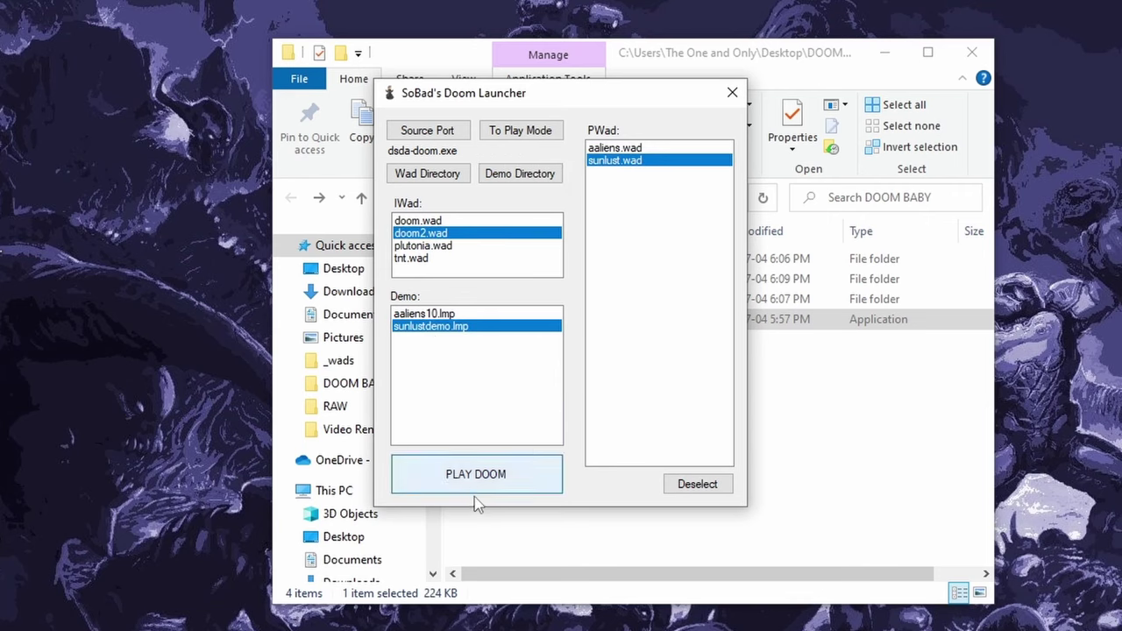
{"action": "left_click", "coordinate": [484, 485]}
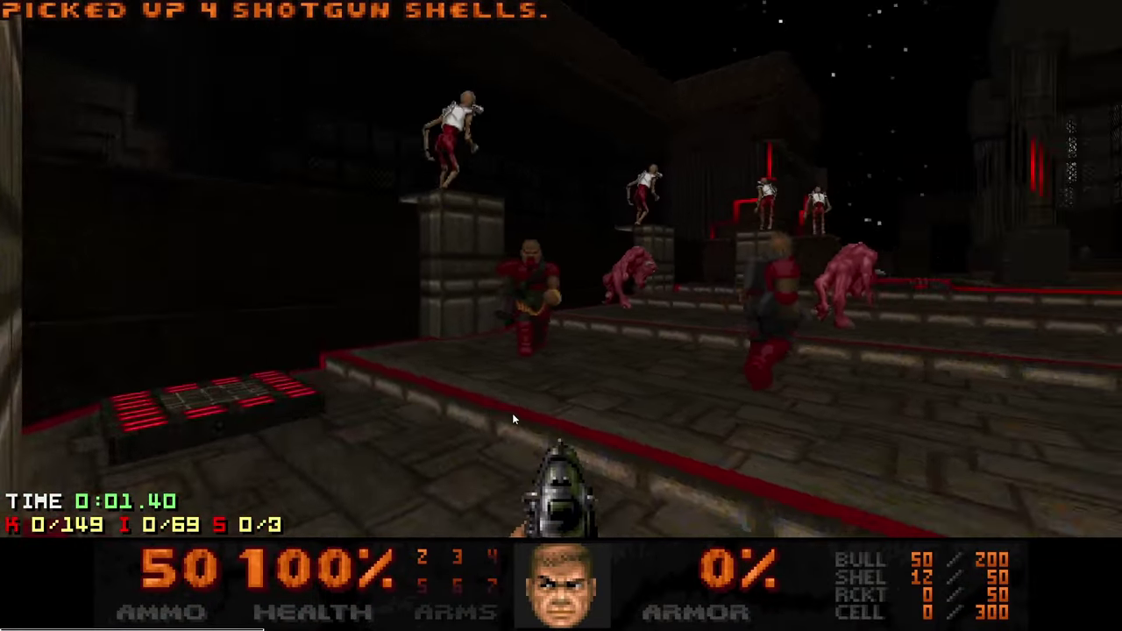
Bring up the dsda-doom menu with Esc to quit the Sunlust demo playback.
{"action": "key", "text": "Escape"}
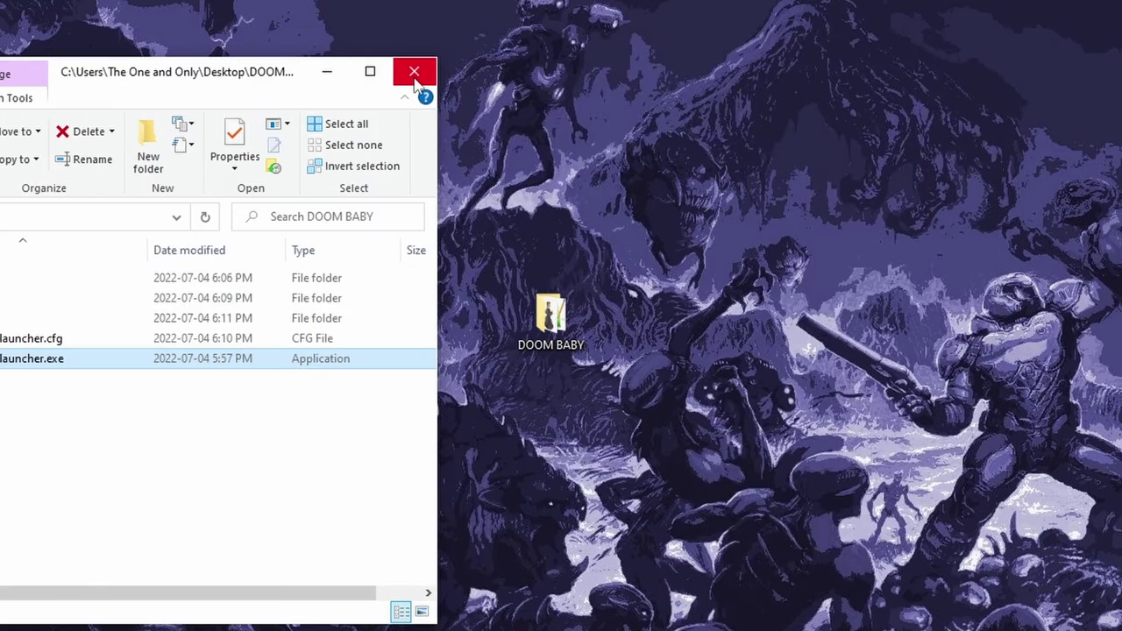
Create a shortcut to _sobad_doom_launcher.exe and move it onto the desktop.
{"action": "left_click", "coordinate": [413, 70]}
{"action": "double_click", "coordinate": [550, 347]}
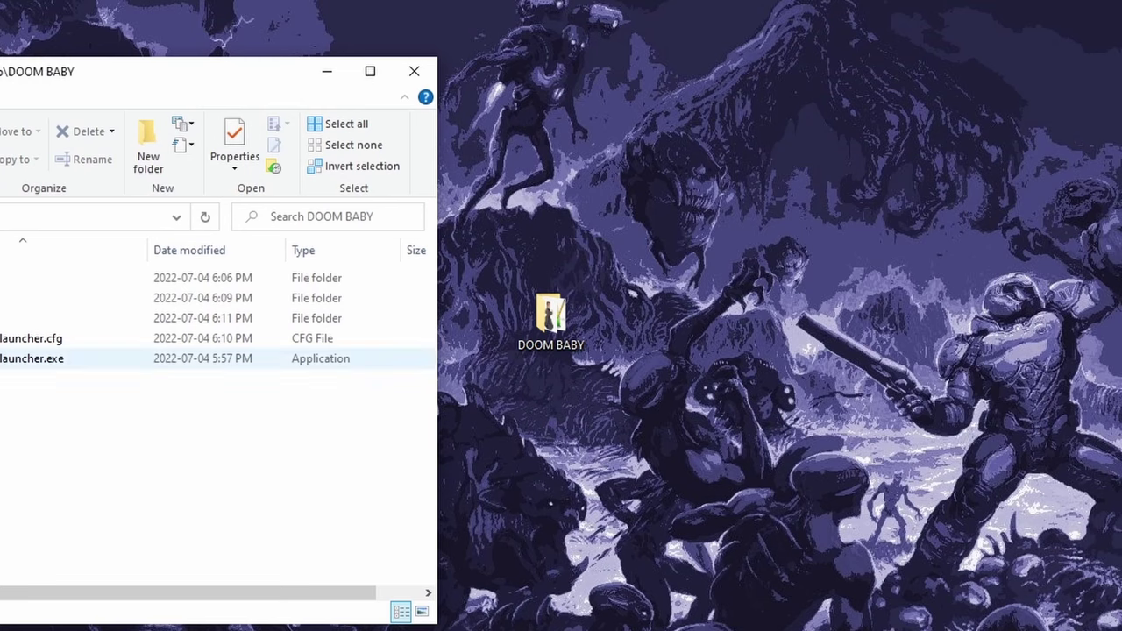
{"action": "left_click", "coordinate": [35, 358]}
{"action": "right_click", "coordinate": [35, 358]}
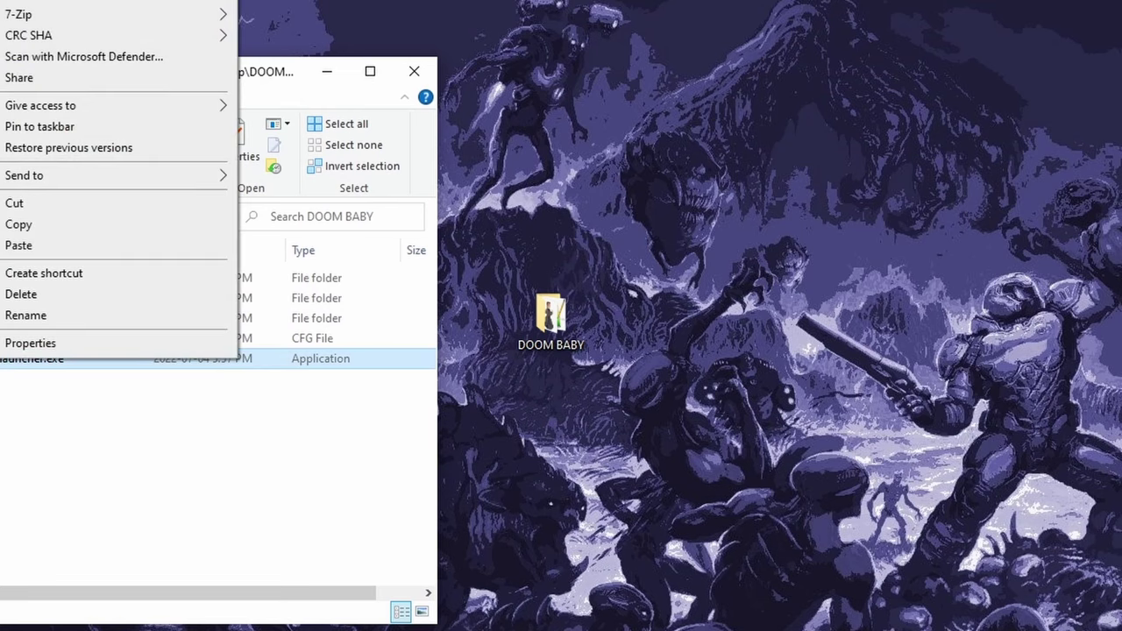
{"action": "left_click", "coordinate": [44, 274]}
{"action": "left_click_drag", "start_coordinate": [718, 233], "coordinate": [745, 230]}
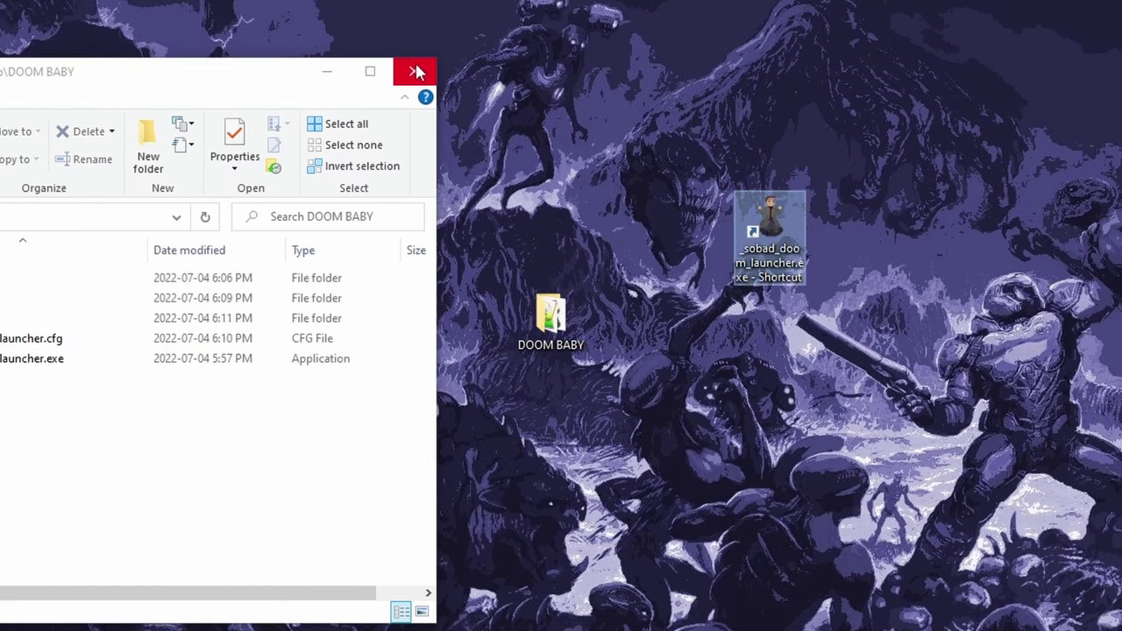
Close Explorer and rename the desktop shortcut to yeehaw.
{"action": "left_click", "coordinate": [414, 70]}
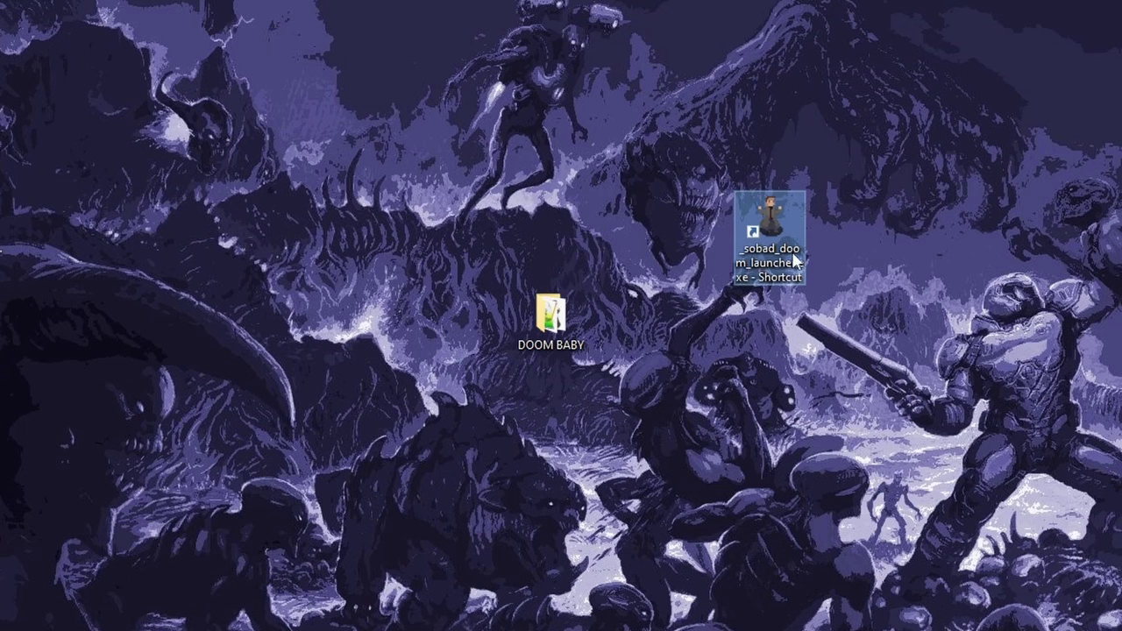
{"action": "key", "text": "F2"}
{"action": "type", "text": "yeehaw"}
{"action": "key", "text": "Return"}
{"action": "key", "text": "Return"}
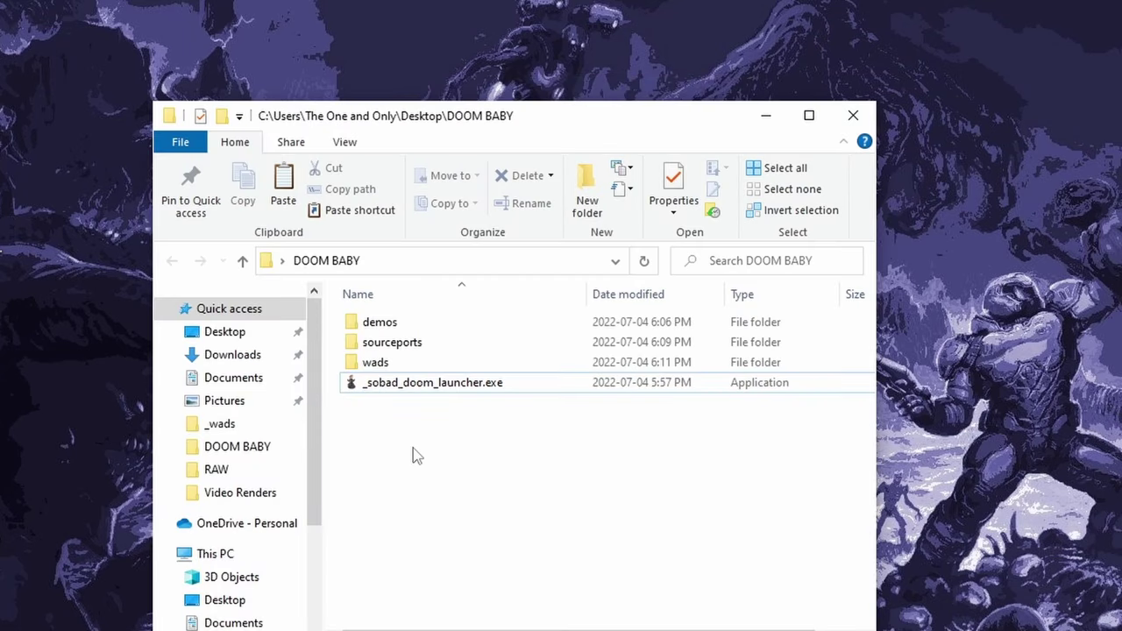